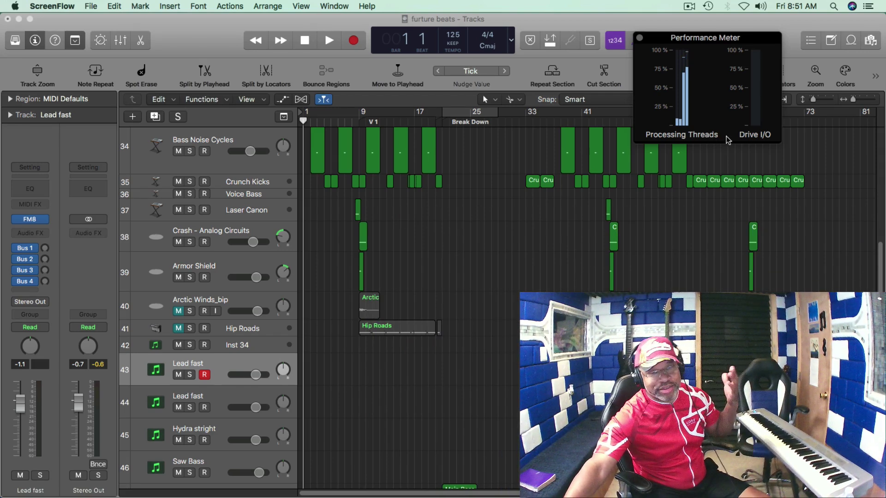
Step: Switch to Logic Pro X and move the floating Performance Meter slightly lower over the project
left_click(726, 150)
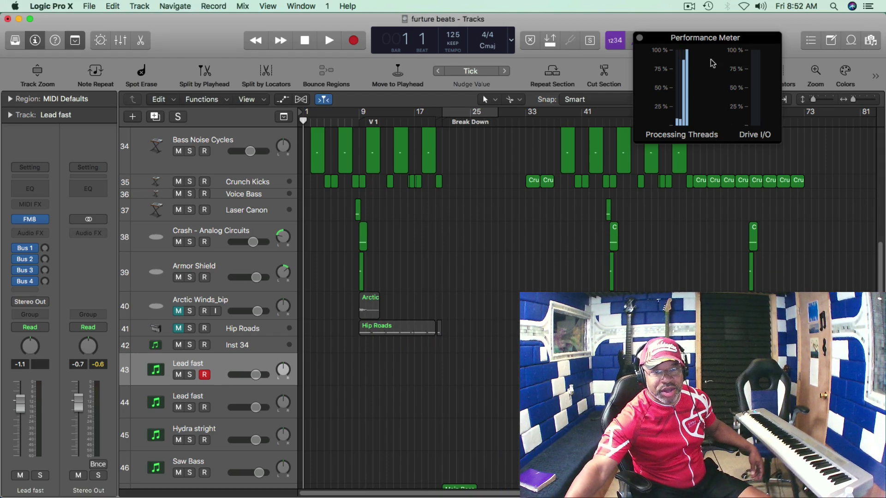
left_click_drag(708, 41, 714, 75)
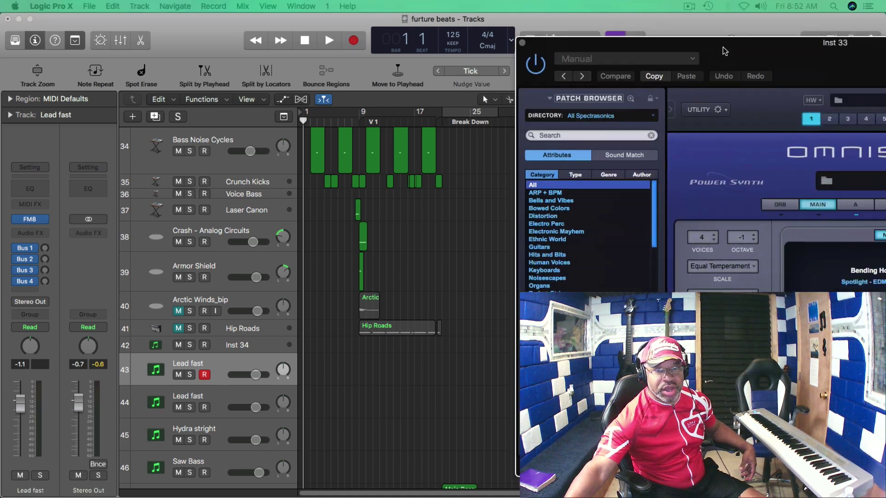
Step: Bring the Omnisphere window of Inst 33 into view and browse the user directories in its patch browser
left_click_drag(535, 63, 213, 29)
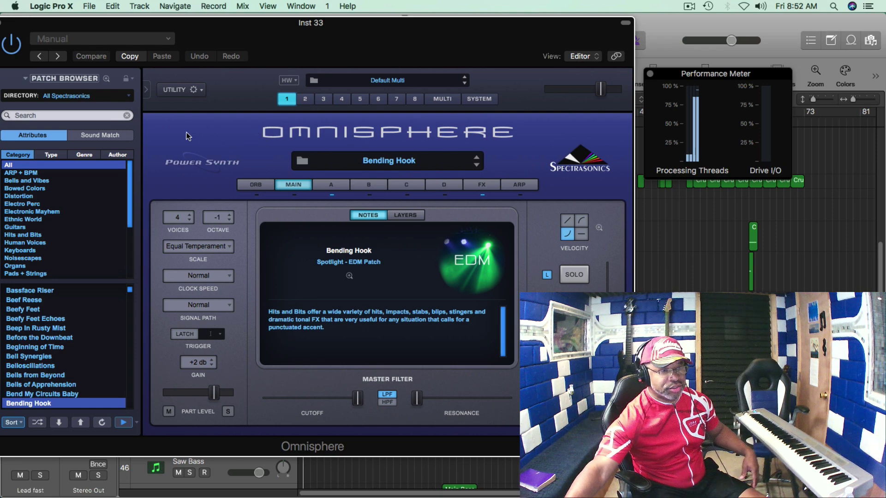
left_click(130, 99)
mouse_move(69, 169)
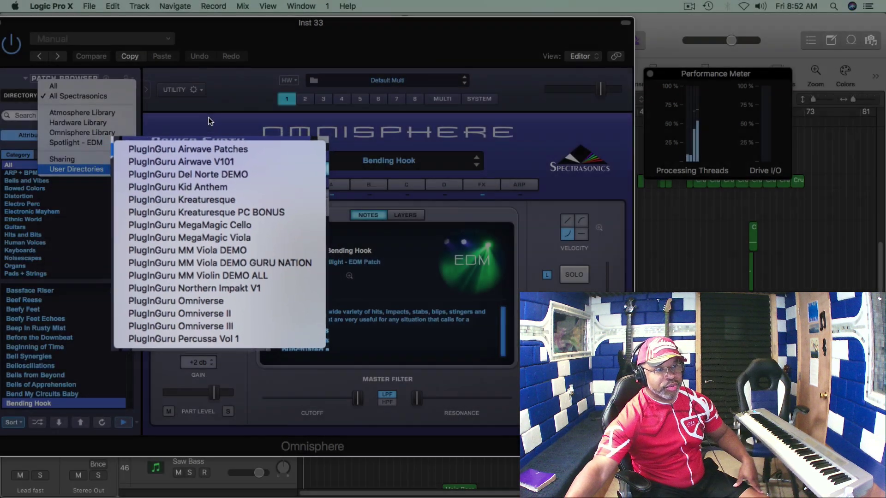
left_click(208, 121)
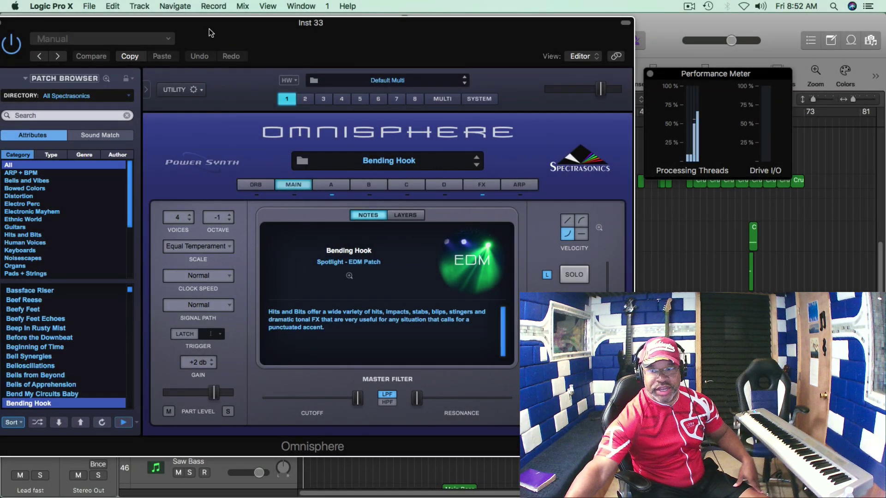
left_click_drag(211, 32, 885, 33)
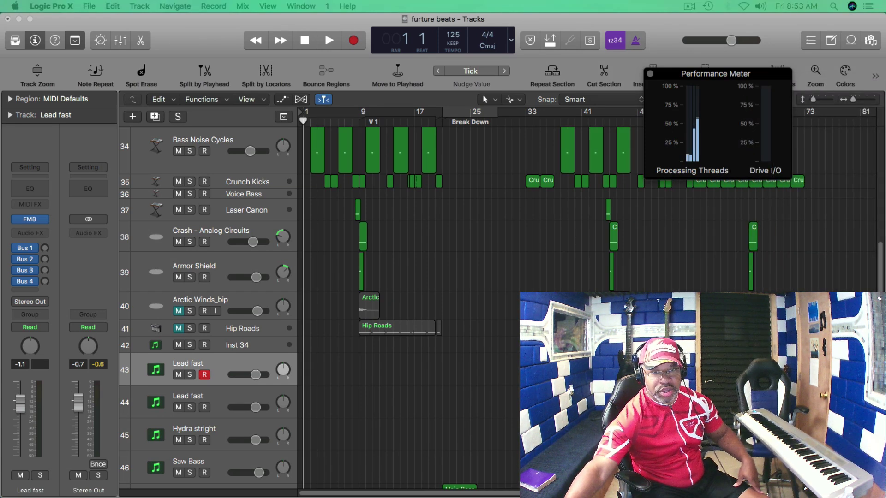
Step: Show the FM8 window of the Hit drops track with the BASS Hydra Short sound, and clear it away
left_click_drag(883, 69, 222, 89)
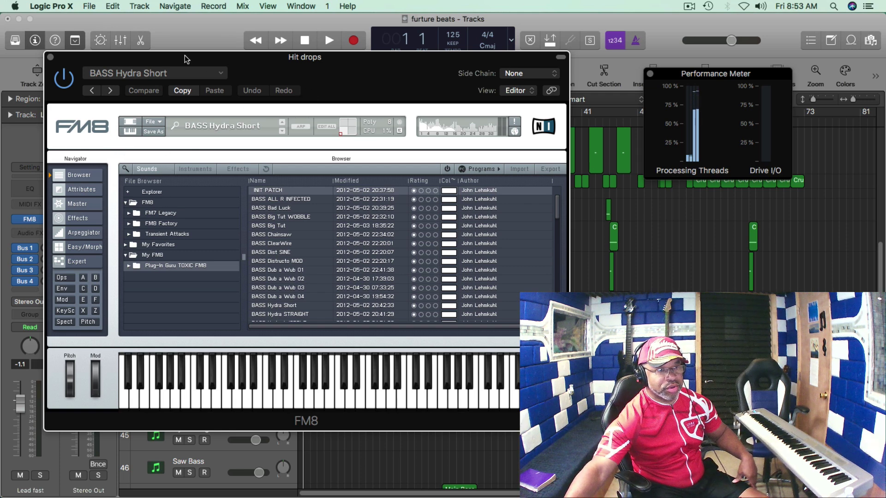
left_click_drag(185, 54, 882, 121)
key("super+w")
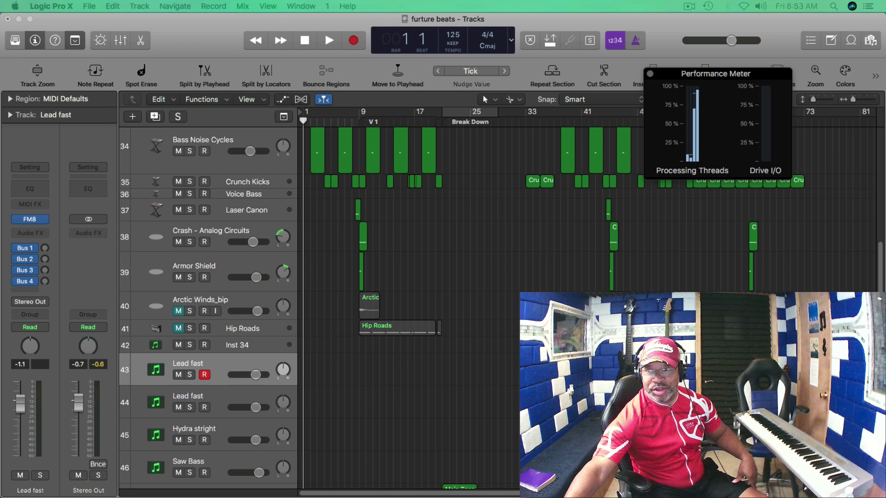
Step: View the Kontakt 5 window of Inst 30 and the Absynth 5 window of Main Bass hits, and hide the plug-in windows
key("v")
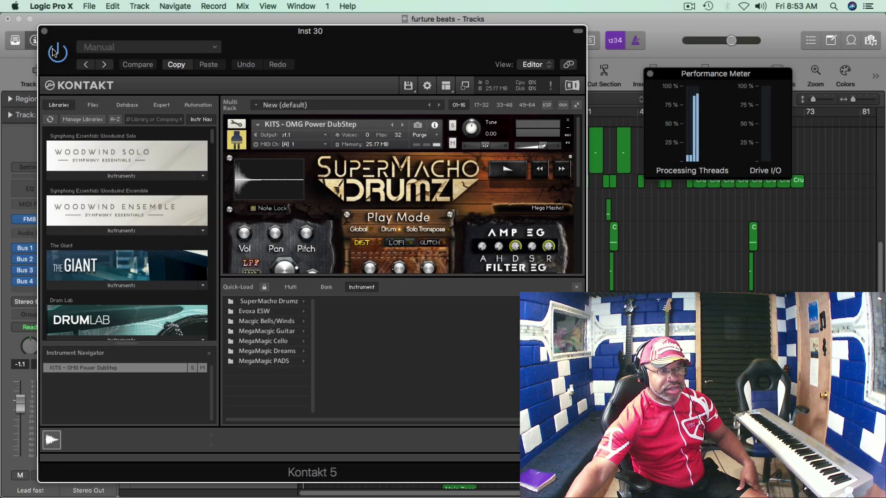
key("super+w")
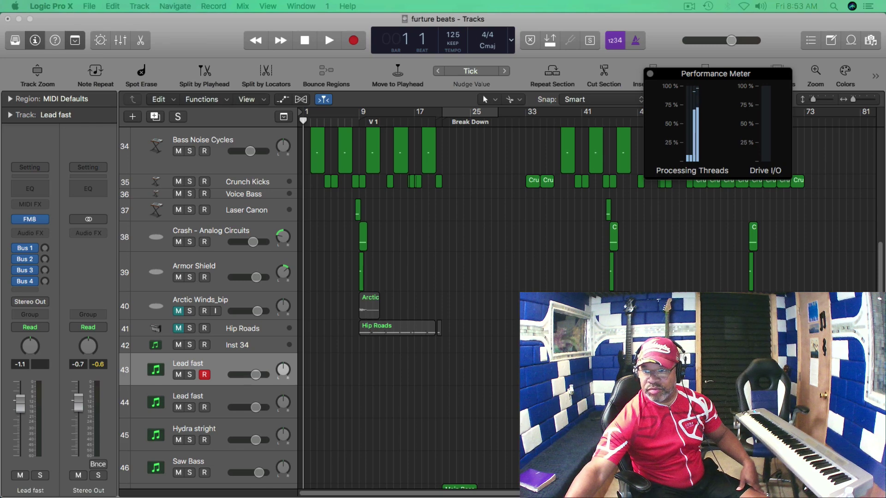
key("v")
left_click_drag(235, 79, 169, 30)
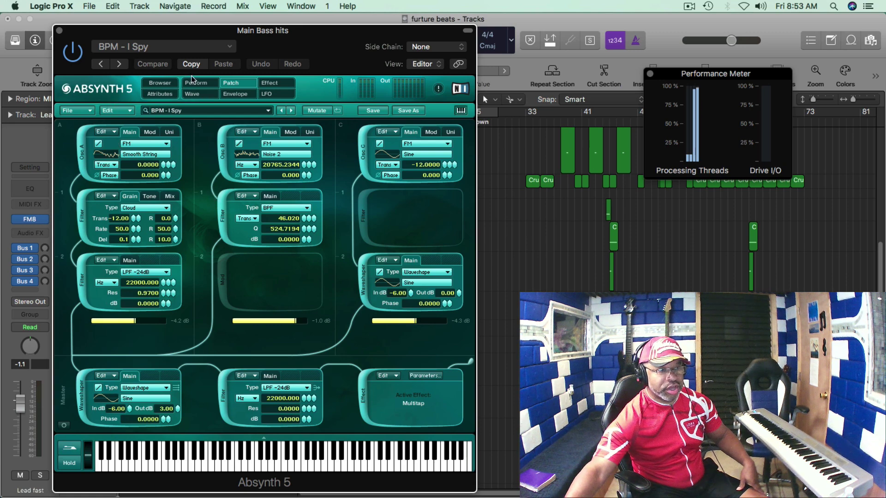
key("v")
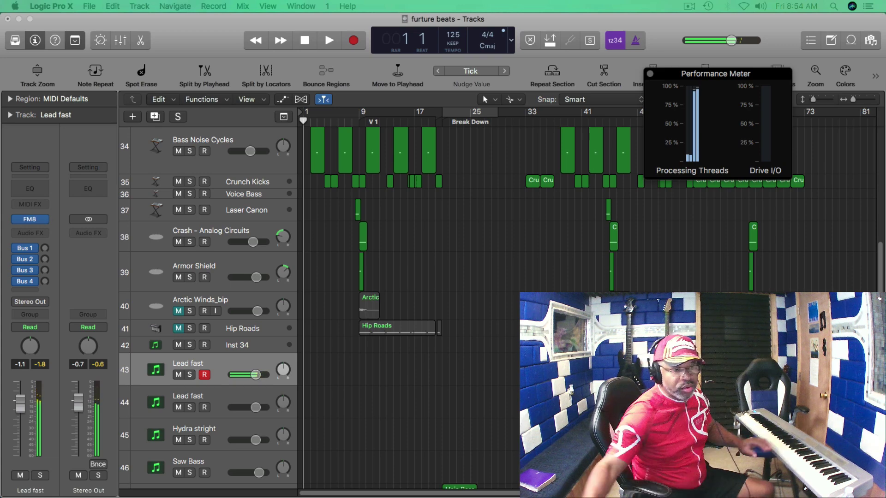
Step: Look over the arrangement's tracks and select the Deep Sub Bass track
scroll(468, 345, "down", 10)
scroll(468, 345, "up", 5)
scroll(468, 345, "up", 20)
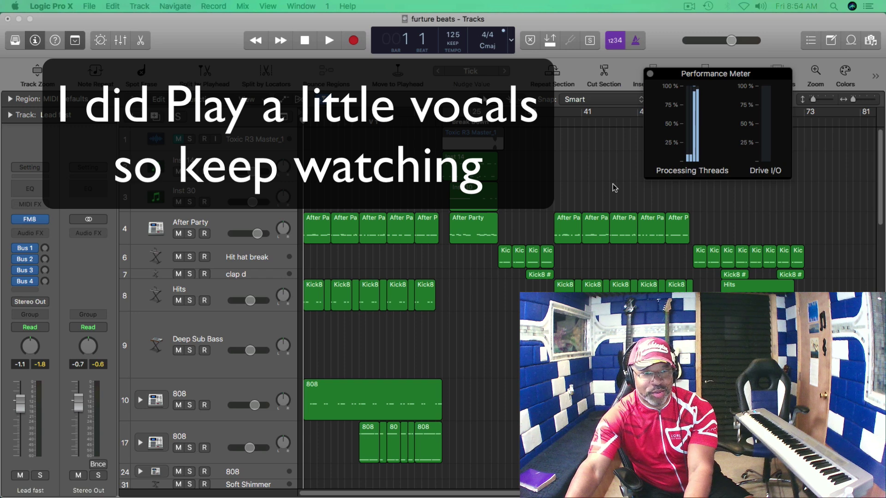
scroll(410, 299, "down", 1)
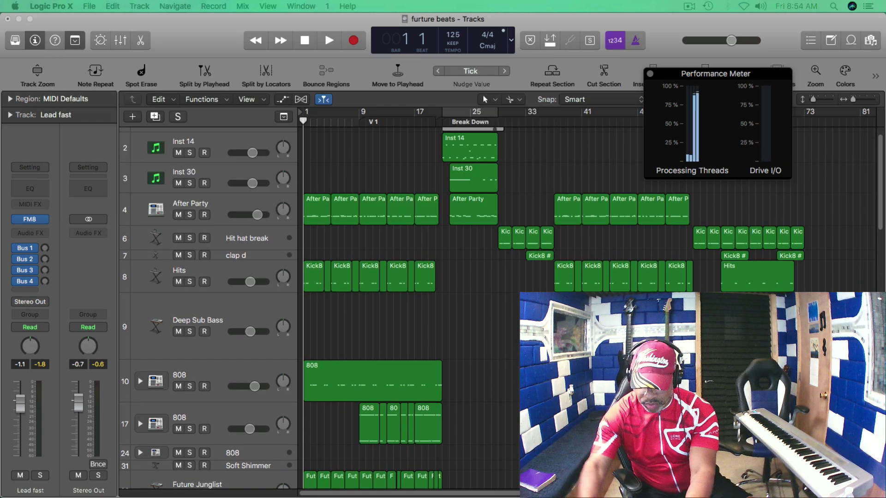
left_click(251, 301)
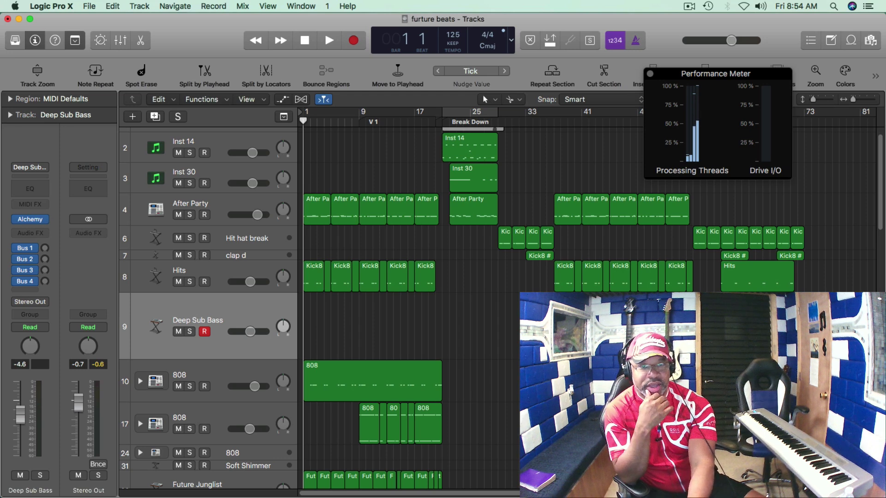
Step: Play the song from the beginning to bar 44 while examining the tracks that sound in each section
key("space")
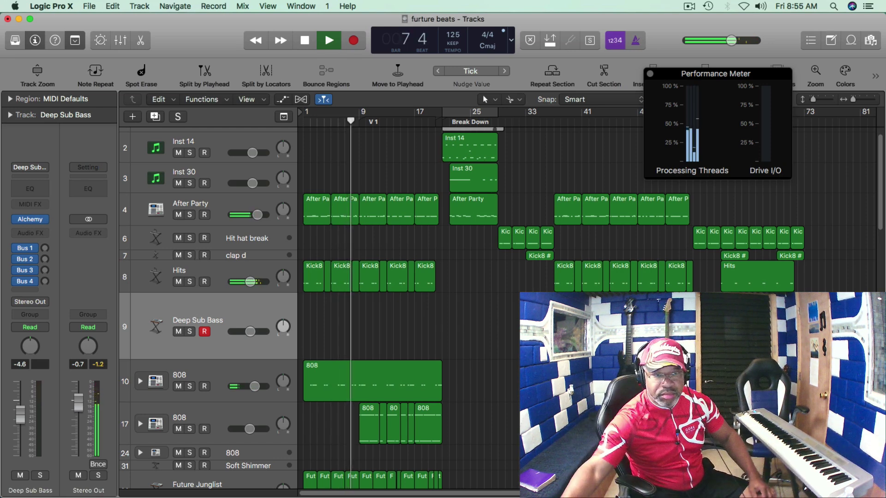
scroll(415, 300, "down", 5)
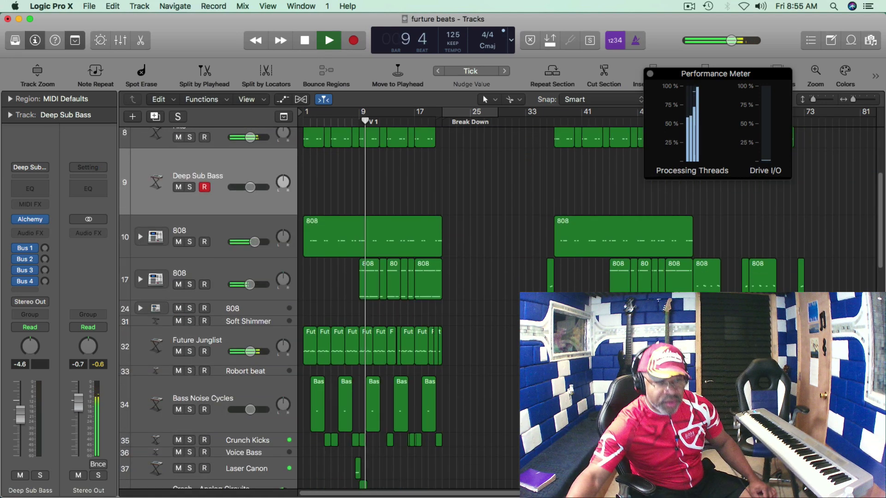
key("super+Right")
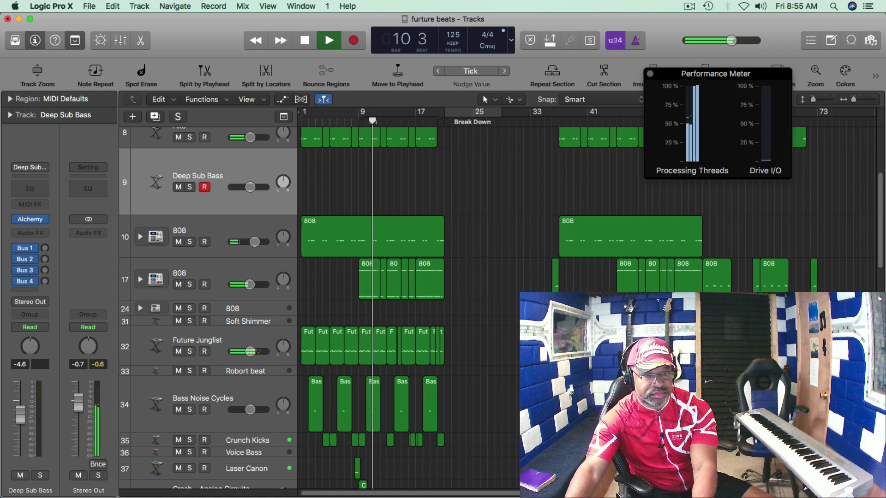
key("super+Right")
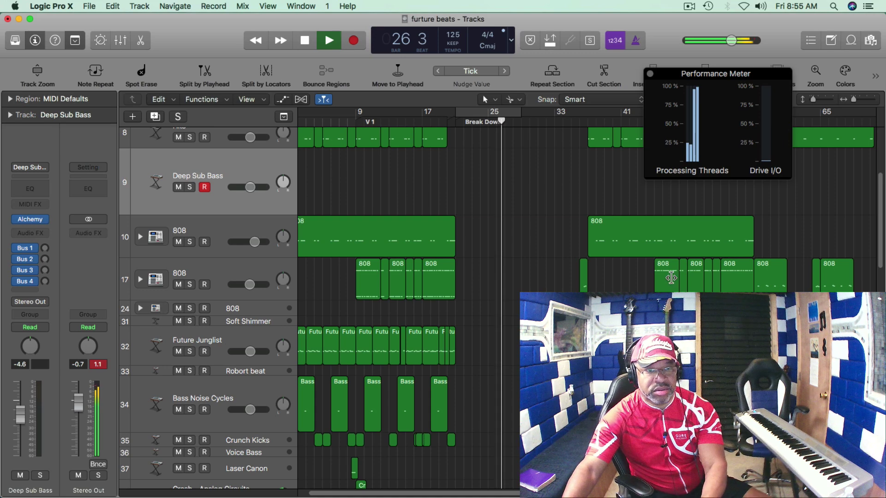
scroll(520, 272, "down", 5)
scroll(520, 270, "down", 5)
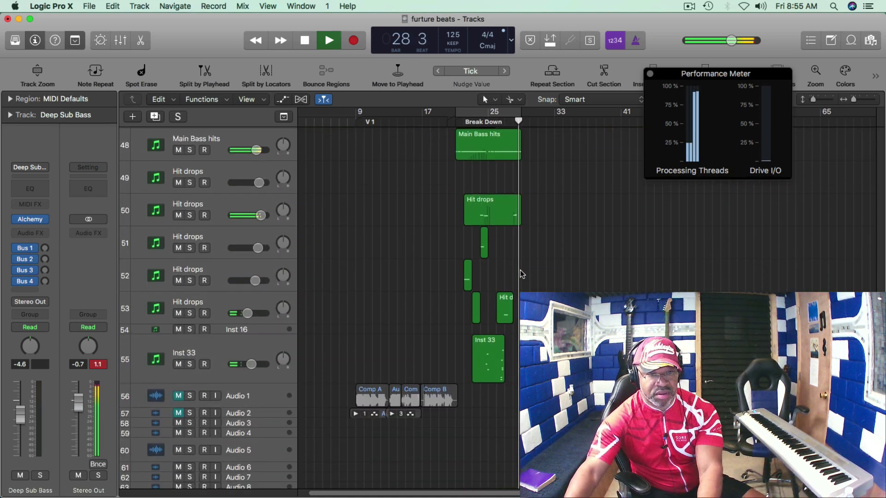
scroll(519, 270, "up", 5)
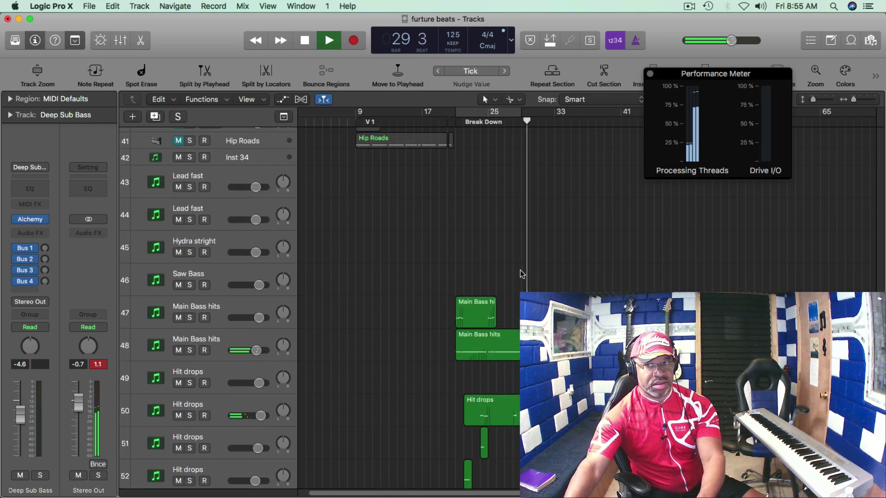
scroll(520, 272, "up", 10)
scroll(519, 270, "up", 5)
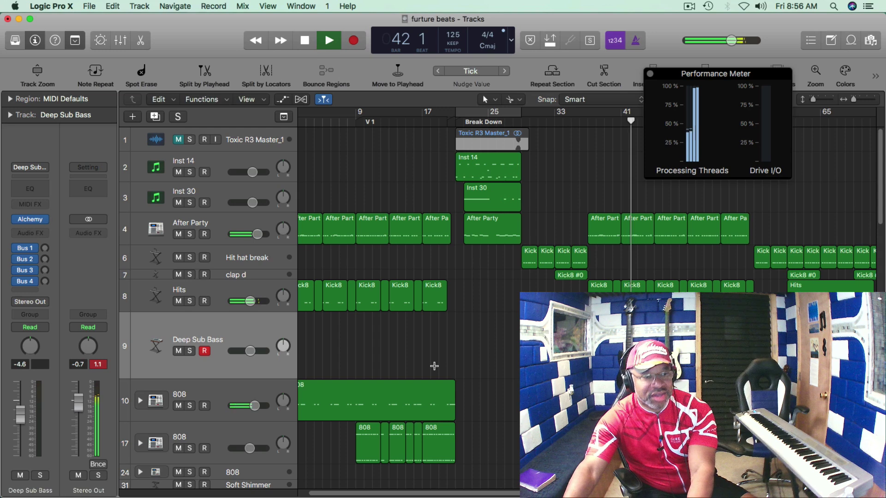
scroll(434, 366, "down", 5)
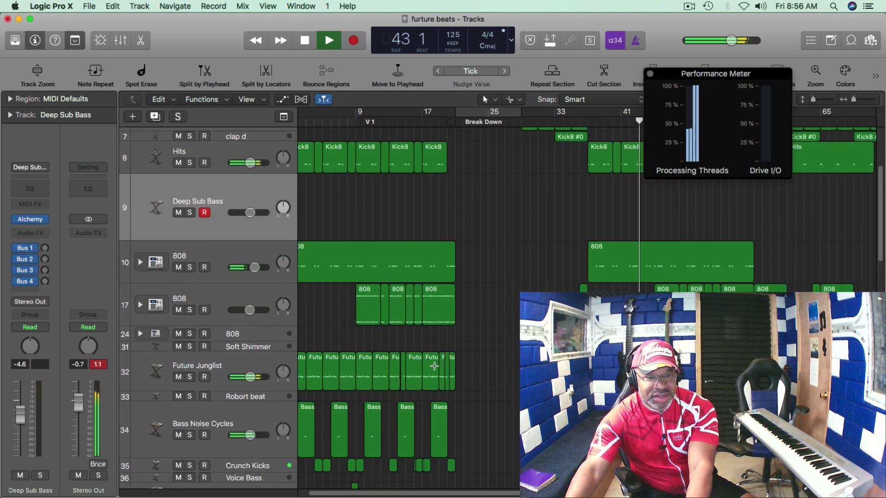
scroll(434, 366, "down", 2)
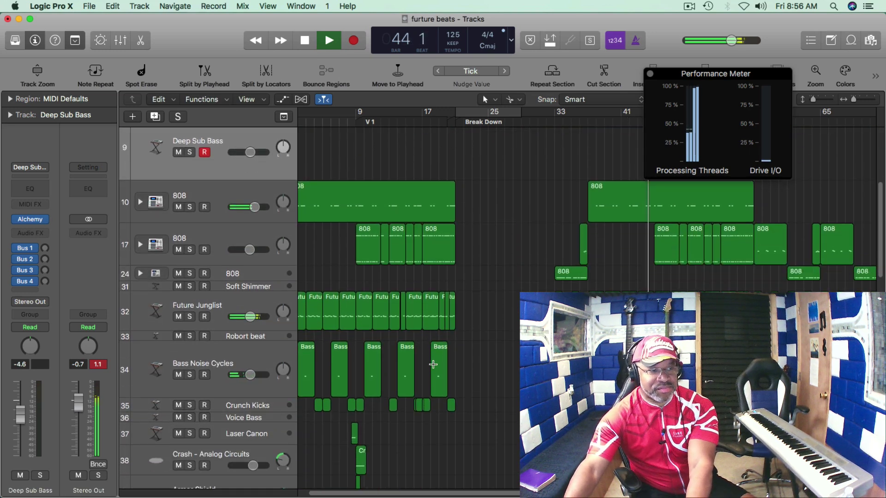
key("space")
Step: Select the Hip Roads track together with its regions
scroll(466, 349, "up", 7)
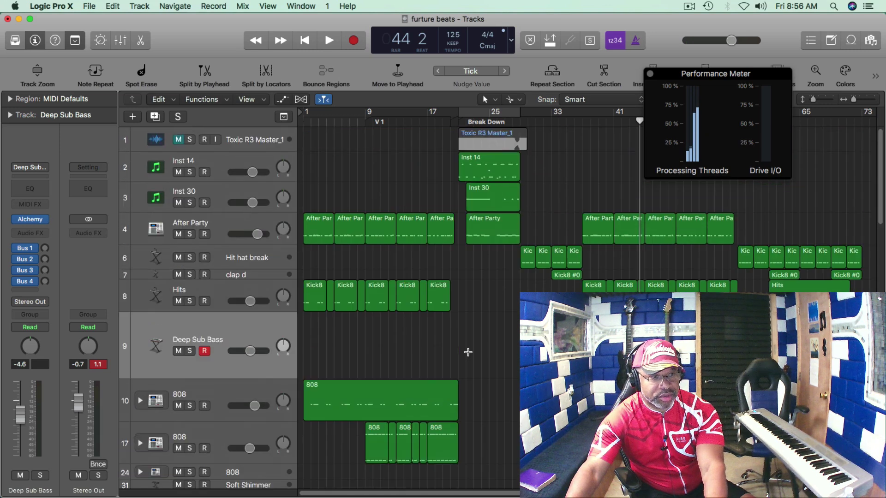
scroll(468, 352, "down", 15)
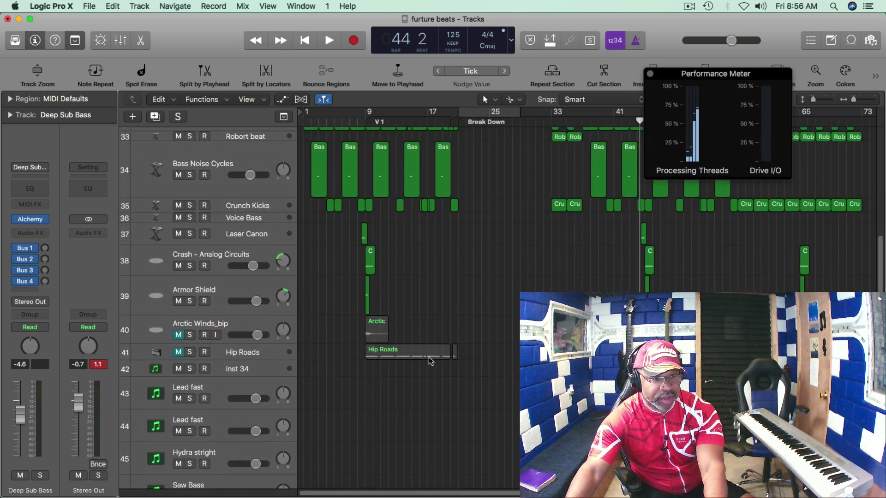
left_click(234, 354)
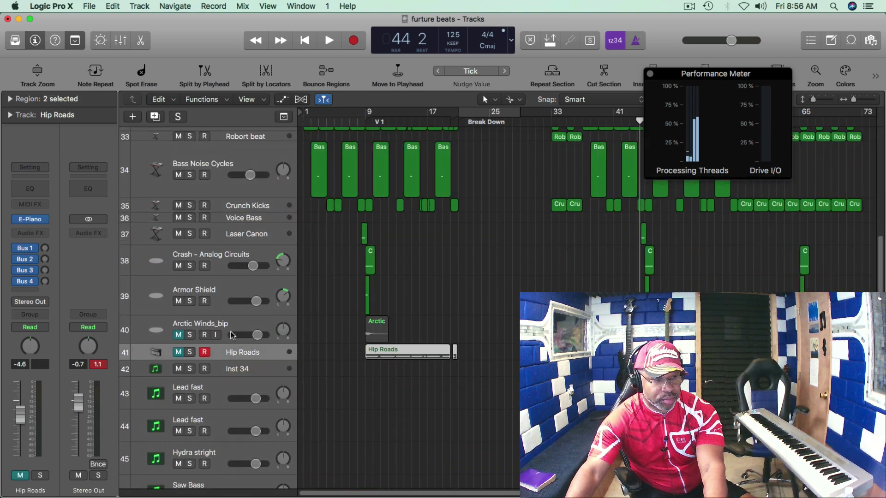
Step: Audition the lead-in to the V 1 marker and set the playhead at bar 8
left_click_drag(358, 121, 363, 121)
left_click(346, 255, "ctrl+alt")
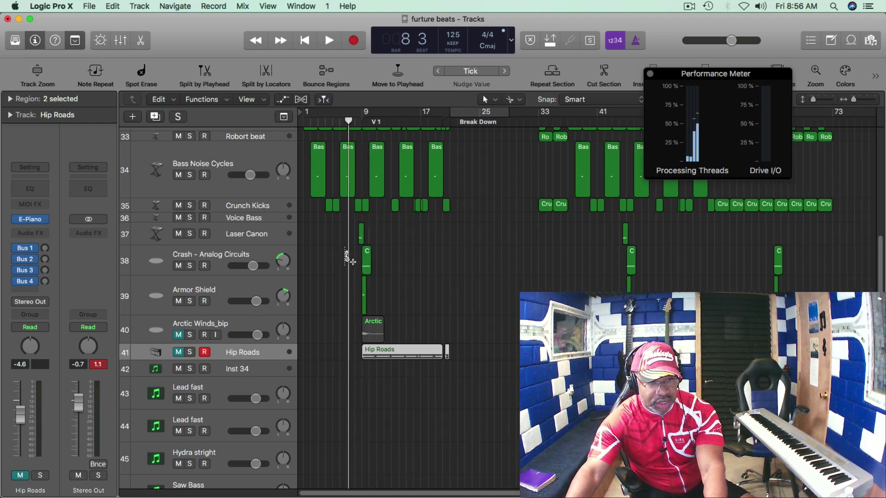
key("space")
scroll(345, 254, "up", 5)
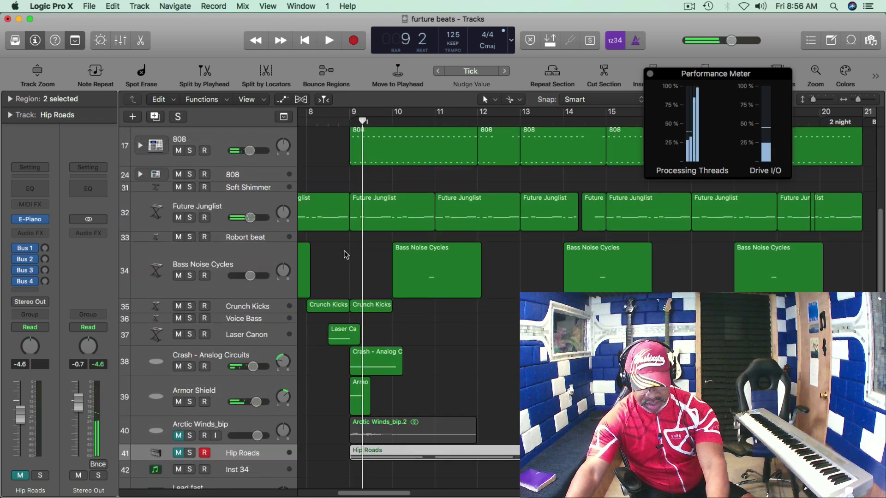
scroll(345, 255, "left", 5)
left_click(408, 121)
scroll(353, 239, "down", 5)
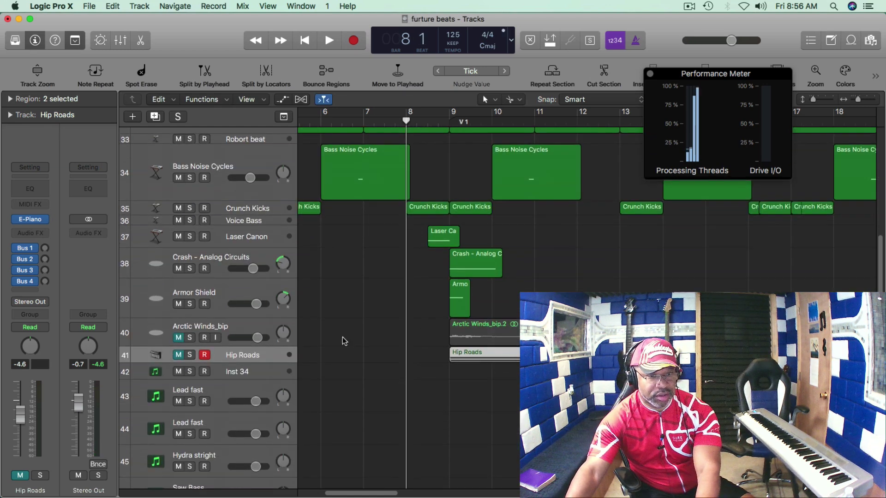
Step: Unmute the Arctic Winds_bip and Hip Roads tracks and play the verse from bar 8 to bar 19
left_click(178, 339)
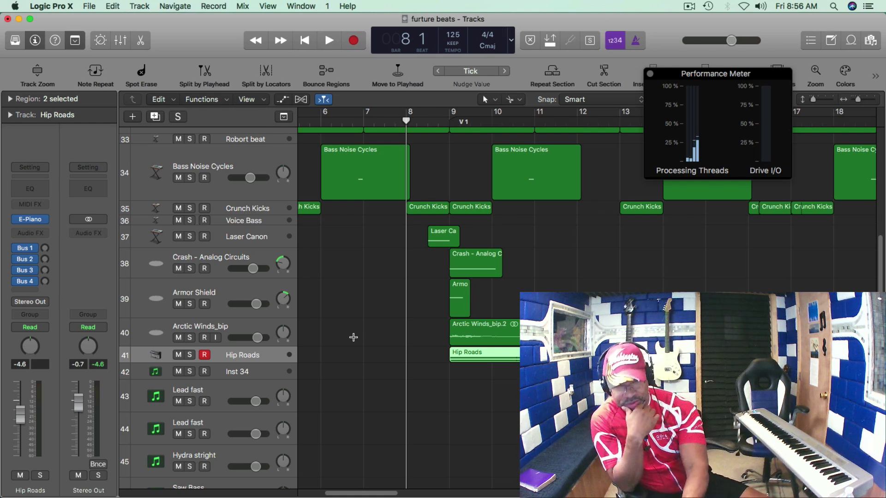
key("space")
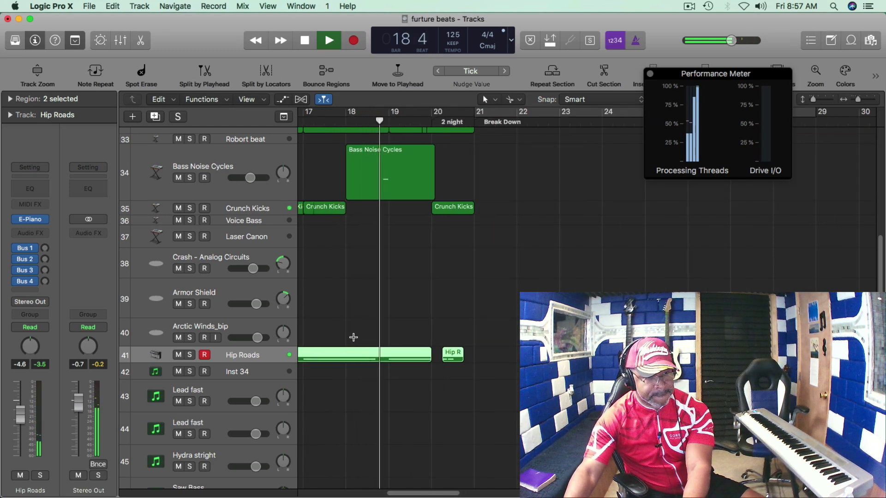
key("space")
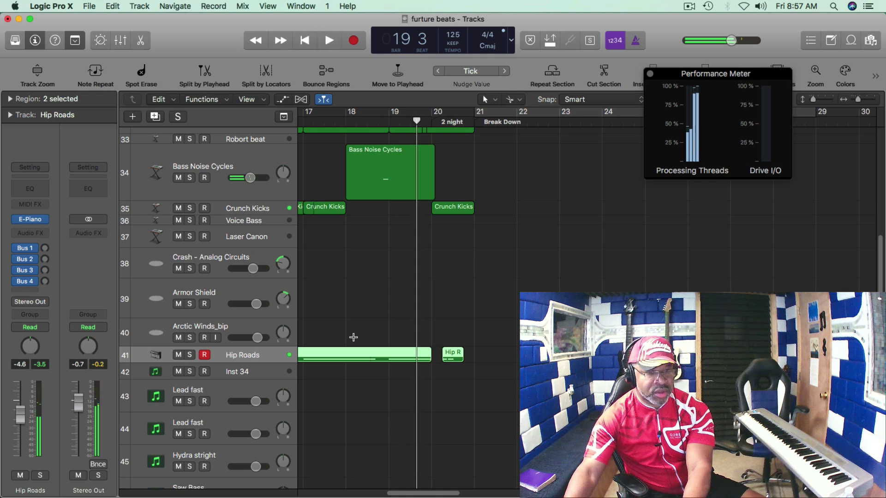
Step: Unmute the Audio 1 vocal track, make it taller, and play the verse with vocals up to bar 22
scroll(353, 337, "down", 5)
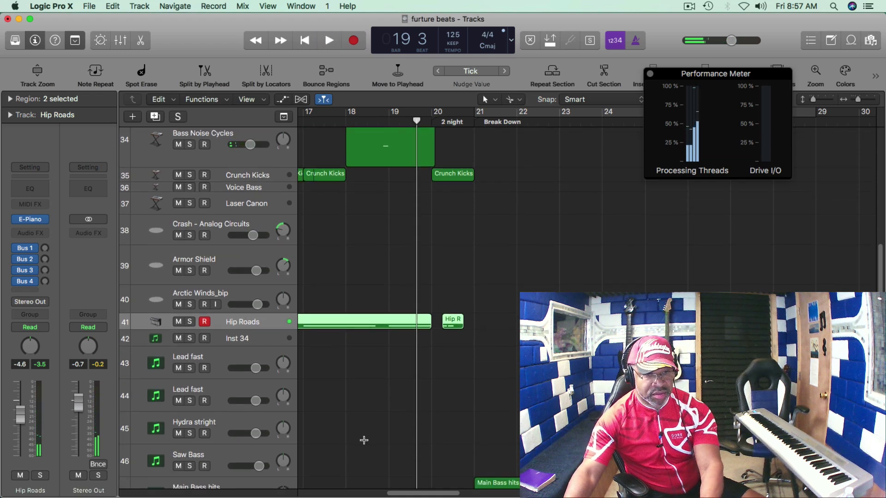
scroll(364, 441, "down", 10)
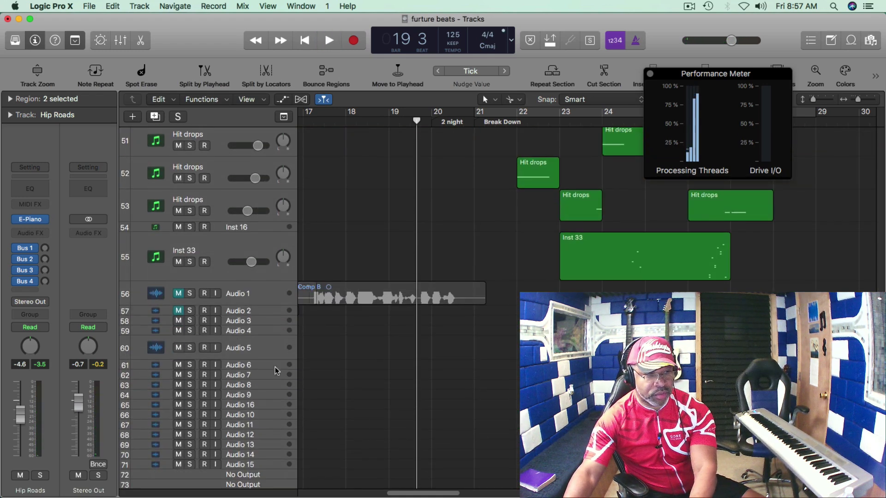
left_click(178, 295)
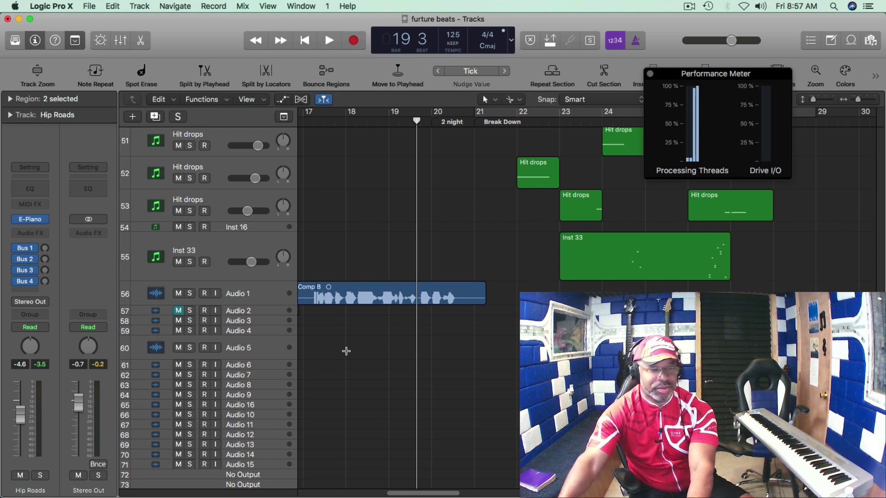
key("space")
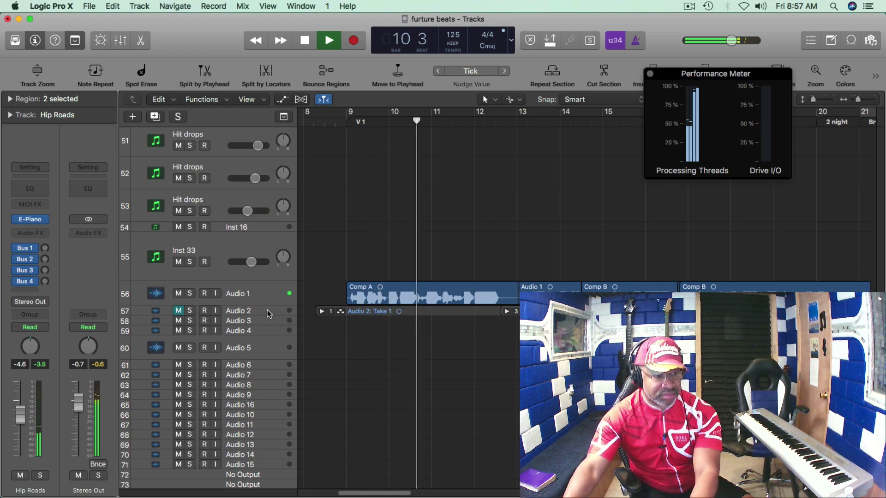
mouse_move(263, 310)
left_mouse_down()
mouse_move(263, 326)
mouse_move(246, 306)
left_mouse_up()
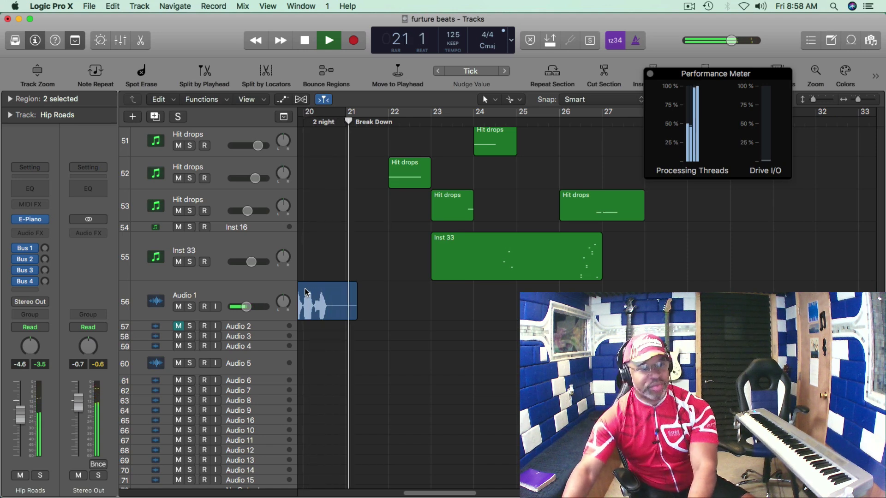
key("space")
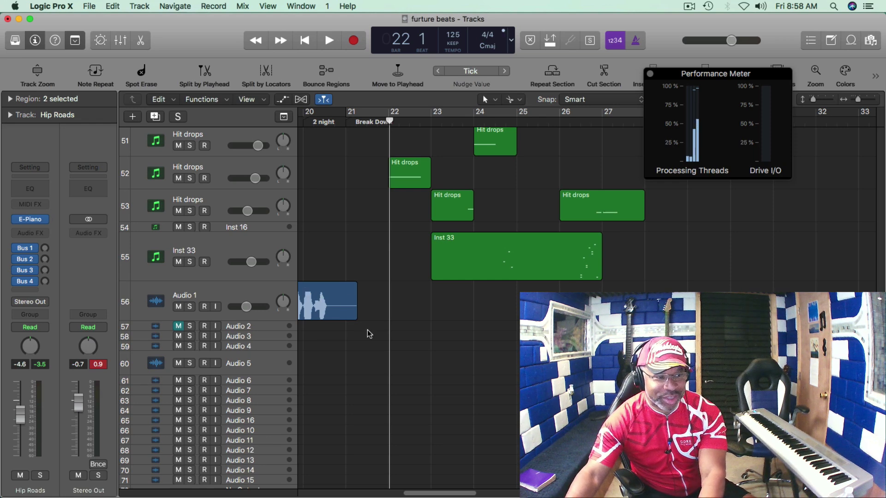
Step: Replay the lead-in to the V 1 marker and mute the Audio 1 vocal track
key("space")
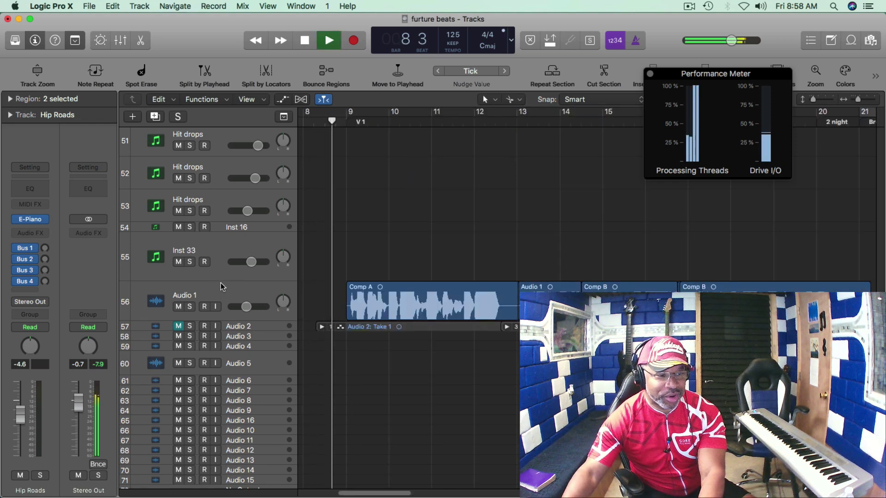
left_click(179, 307)
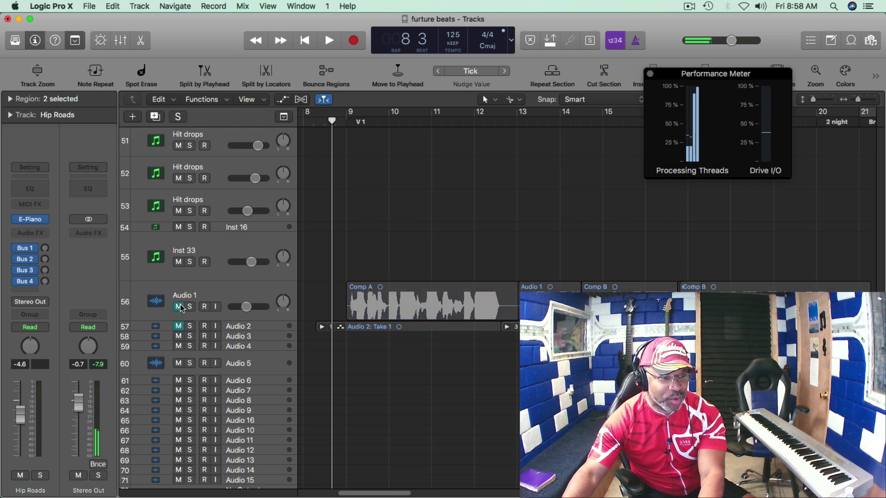
Step: Make the Hip Roads track slightly taller and play the start of the verse up to bar 11
scroll(382, 254, "up", 10)
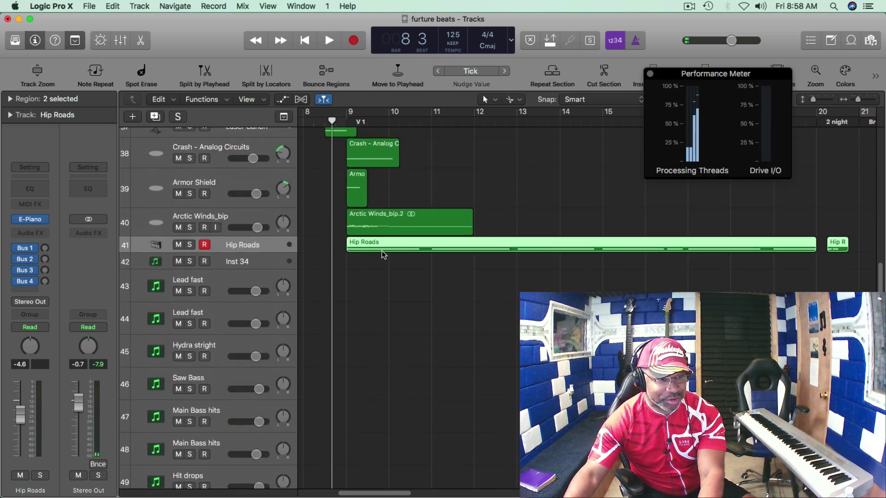
left_click_drag(242, 253, 244, 261)
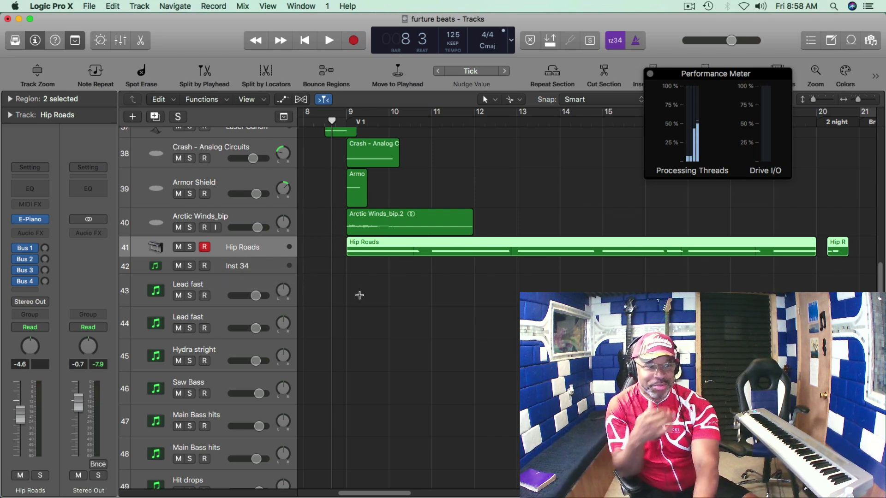
key("space")
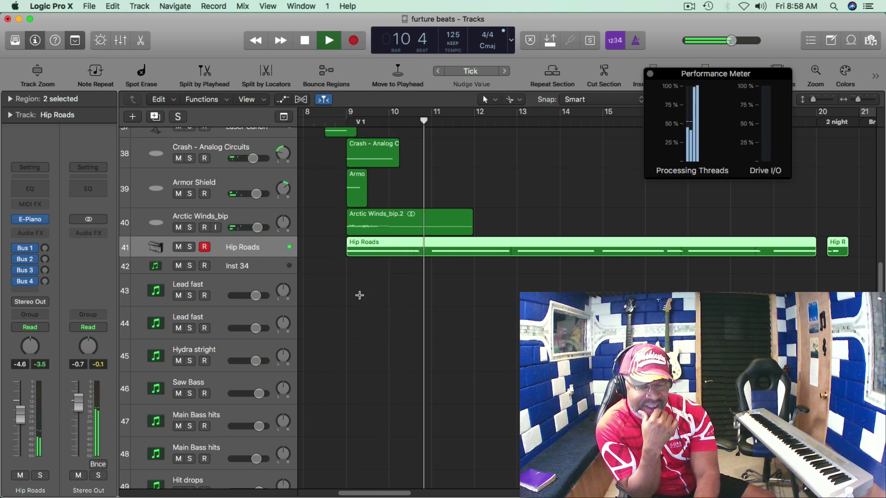
key("space")
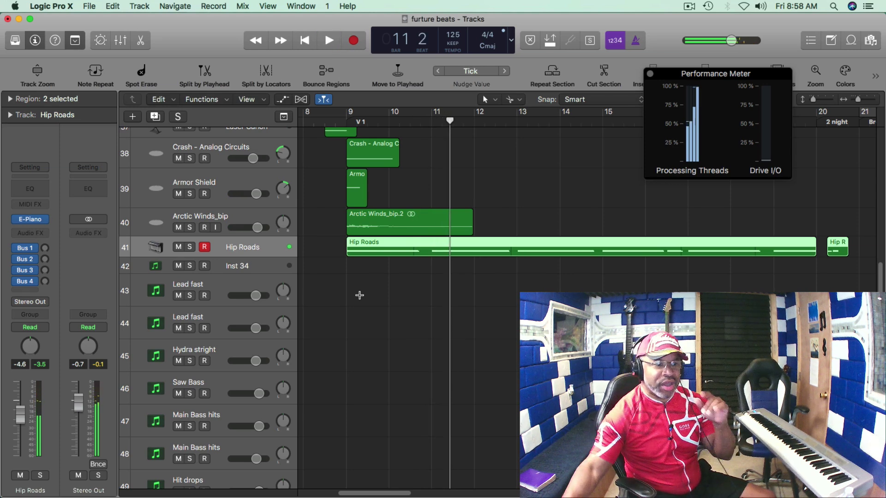
Step: Try to record-enable the Arctic Winds_bip track for playing from the keyboard
left_click(250, 217)
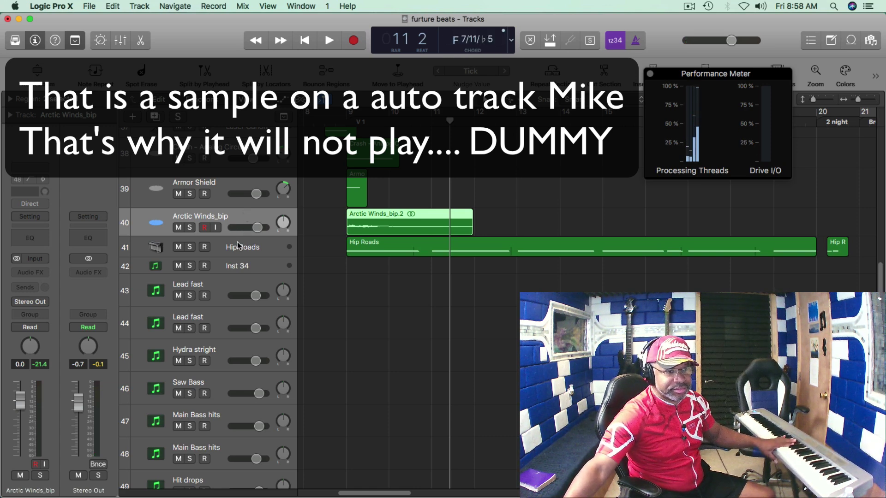
left_click(203, 228)
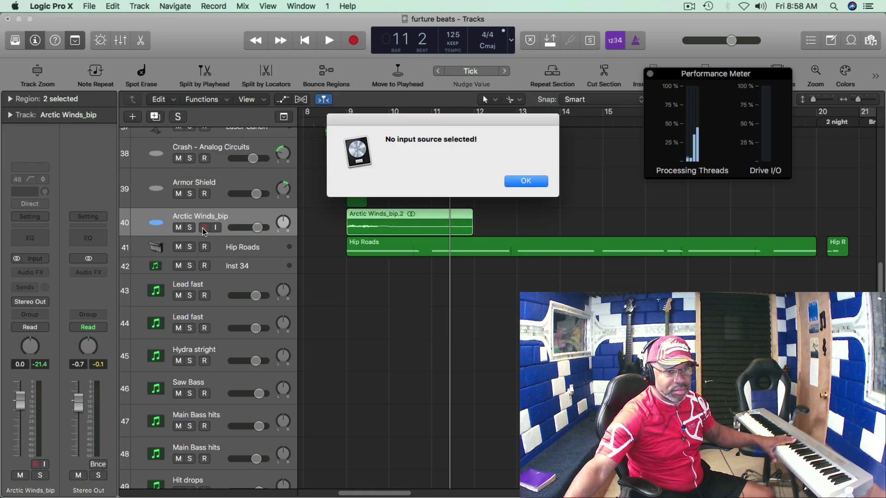
left_click(514, 183)
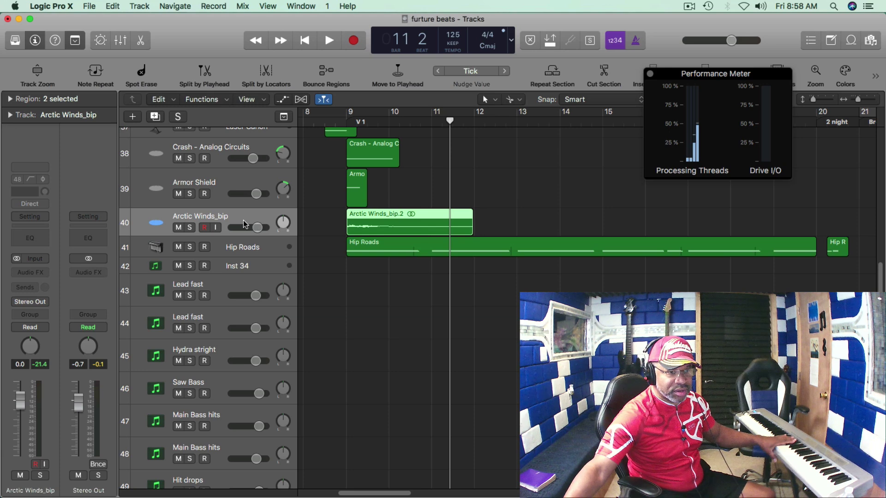
Step: Select the Hip Roads track and play the start of the verse up to bar 10
left_click(240, 249)
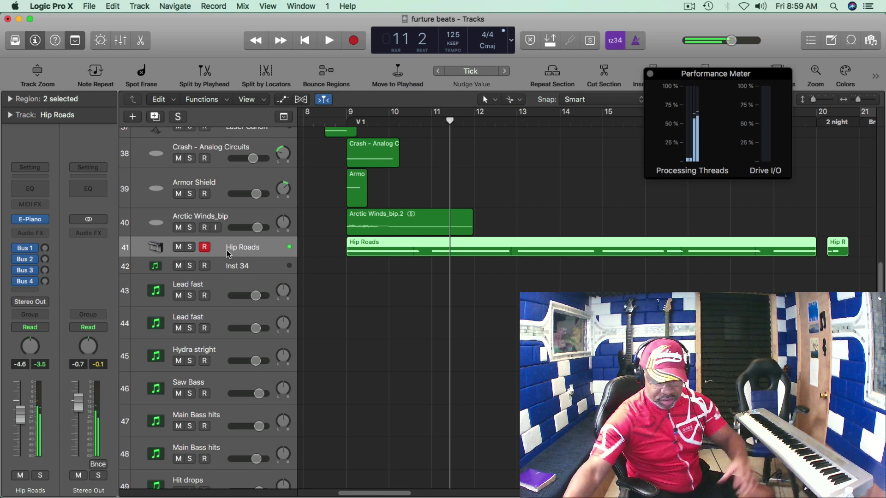
key("space")
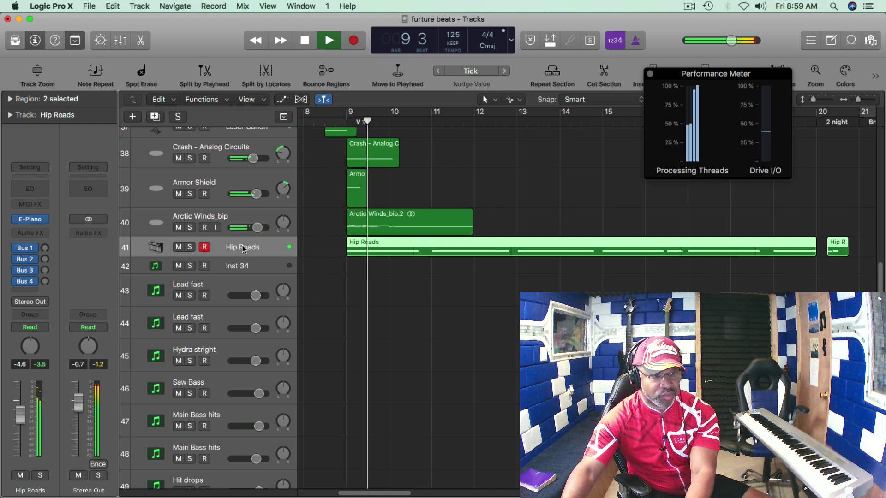
key("space")
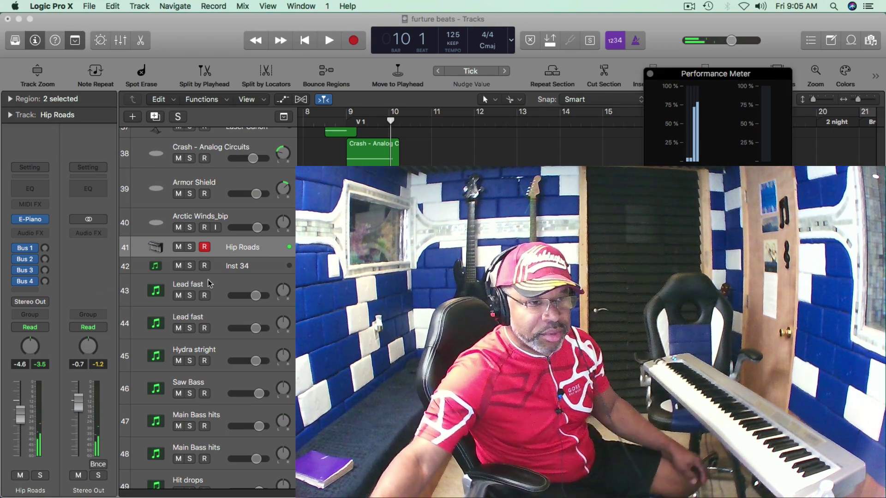
Step: Duplicate the Hip Roads track with its settings and replace the new track's electric piano with a stereo Kontakt 5
left_click(222, 278)
key("super+d")
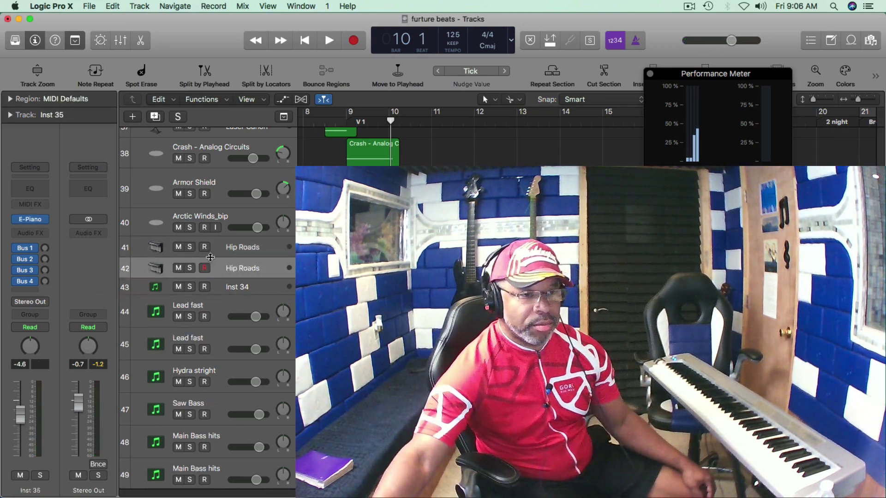
left_click(43, 220)
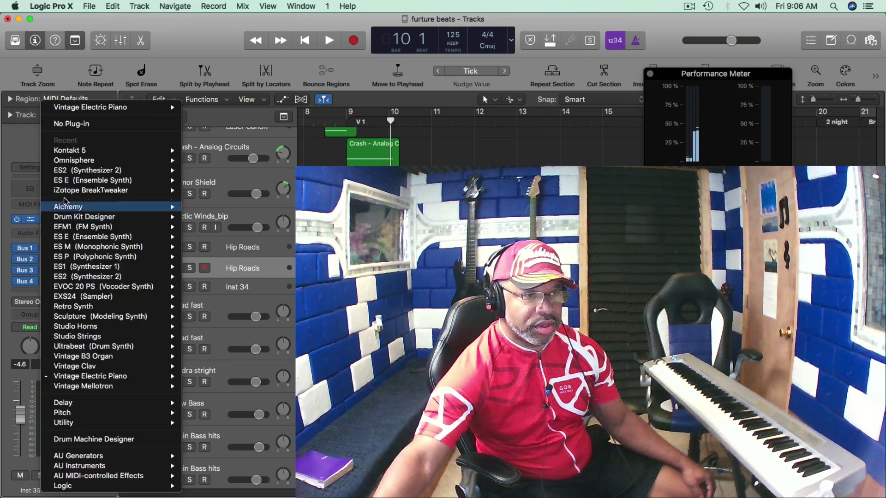
mouse_move(100, 151)
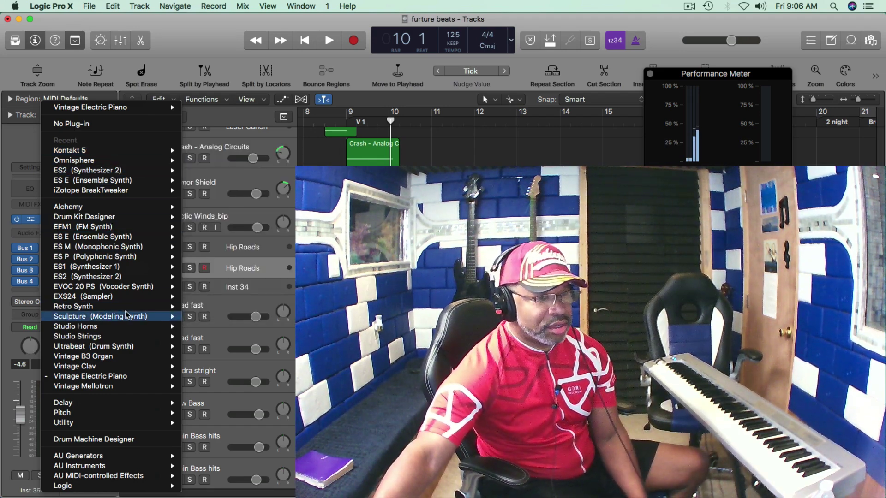
mouse_move(152, 466)
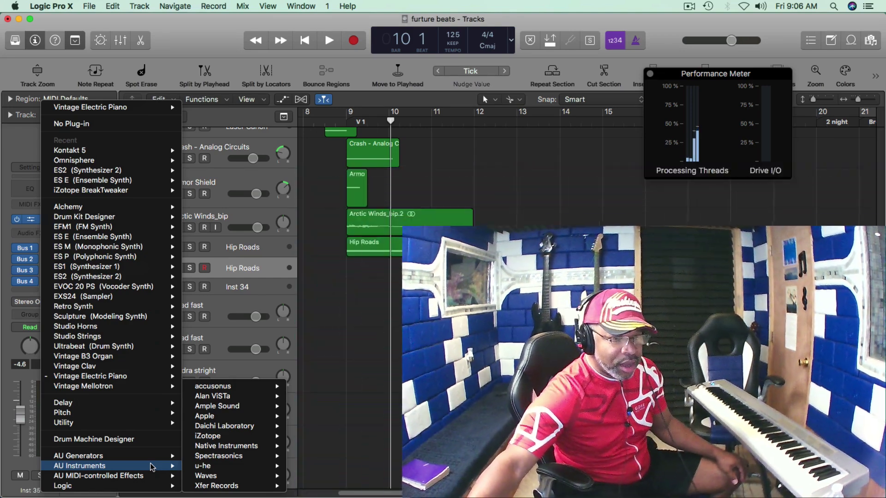
mouse_move(227, 477)
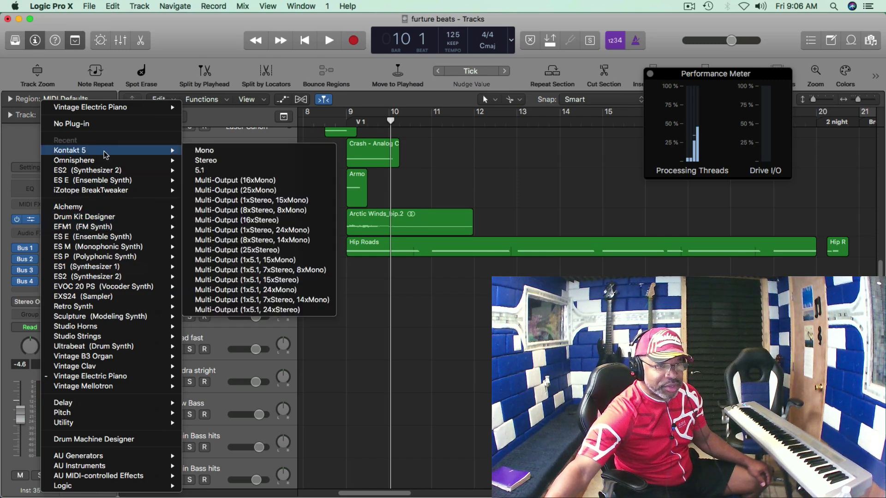
left_click(205, 160)
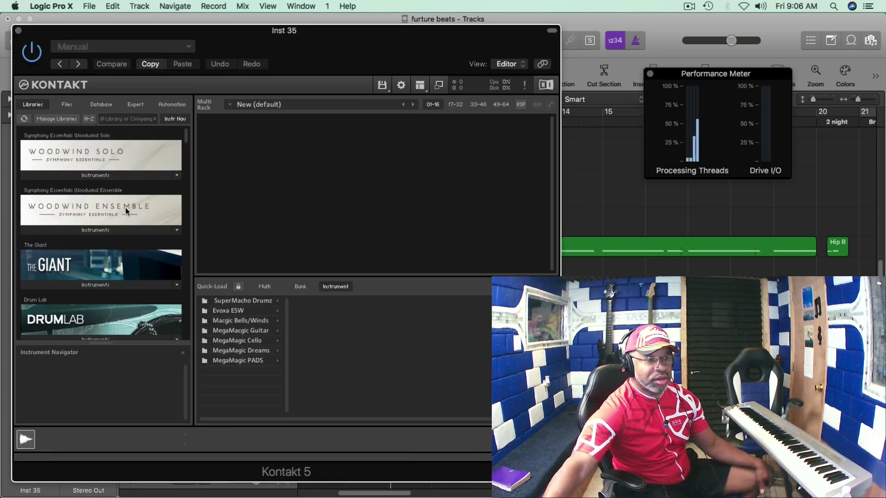
Step: Examine the installed instrument libraries in Kontakt's library browser
scroll(125, 212, "down", 4)
scroll(124, 213, "down", 12)
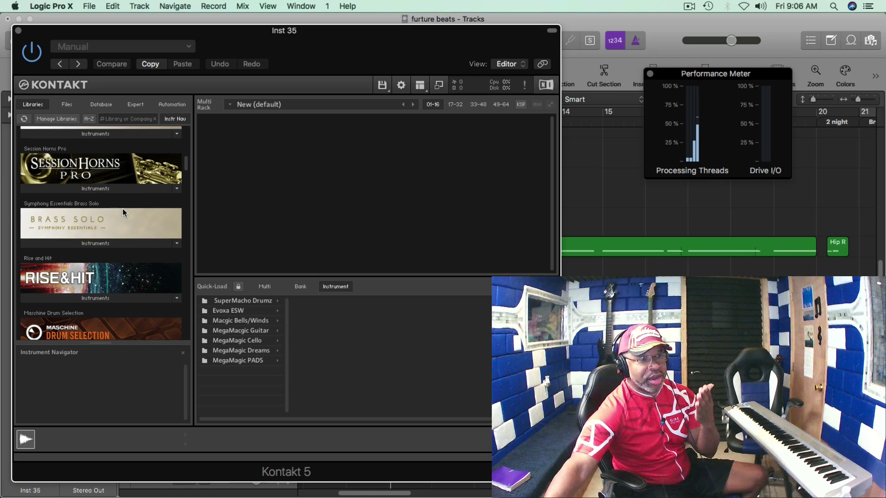
scroll(125, 213, "down", 5)
scroll(124, 213, "down", 13)
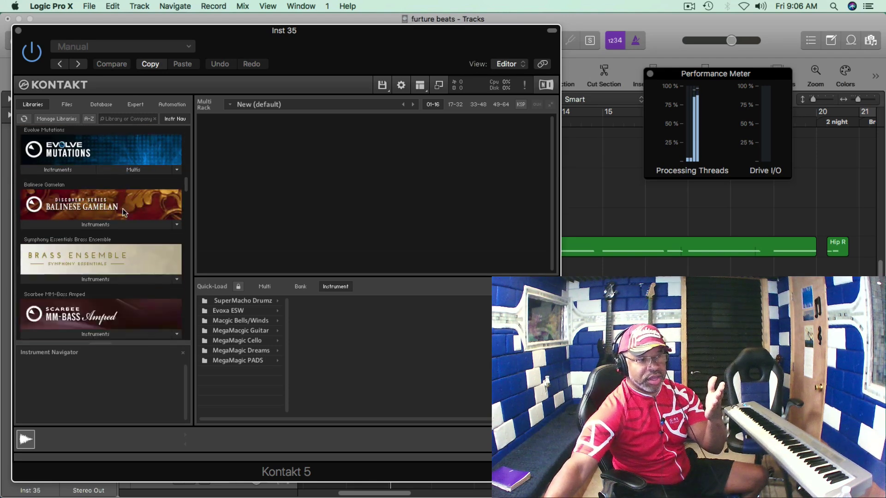
scroll(125, 213, "down", 6)
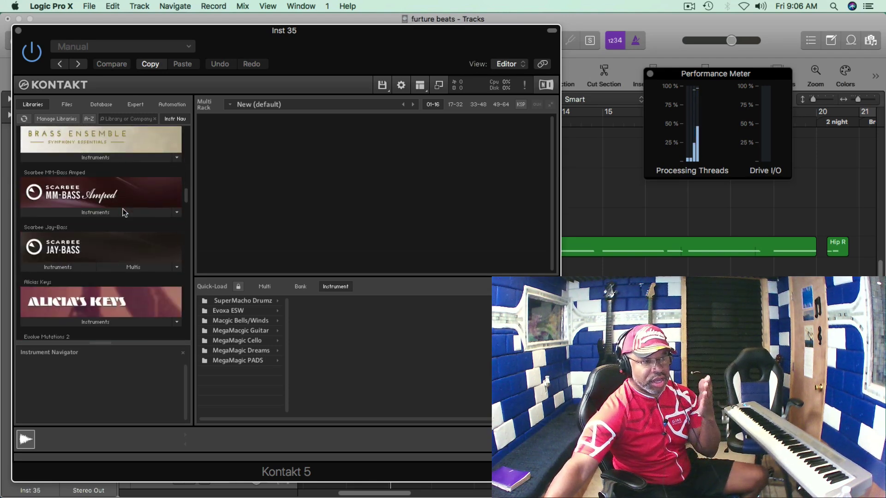
scroll(125, 212, "down", 7)
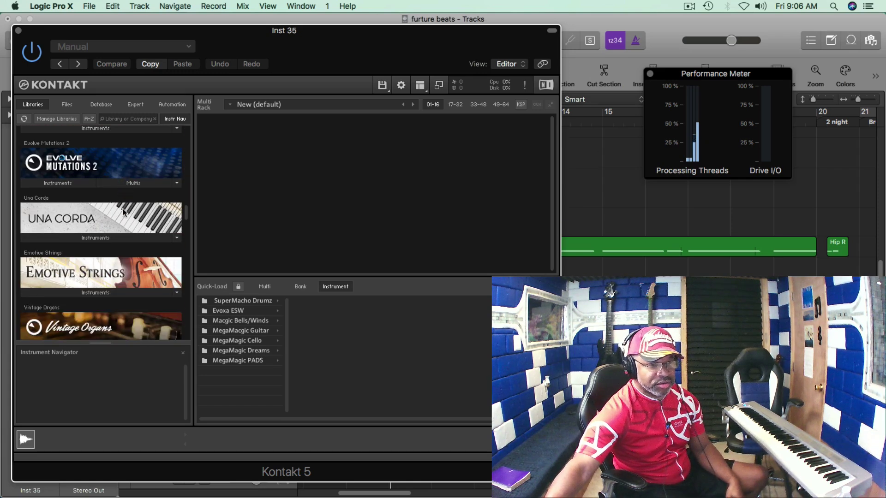
scroll(123, 212, "down", 15)
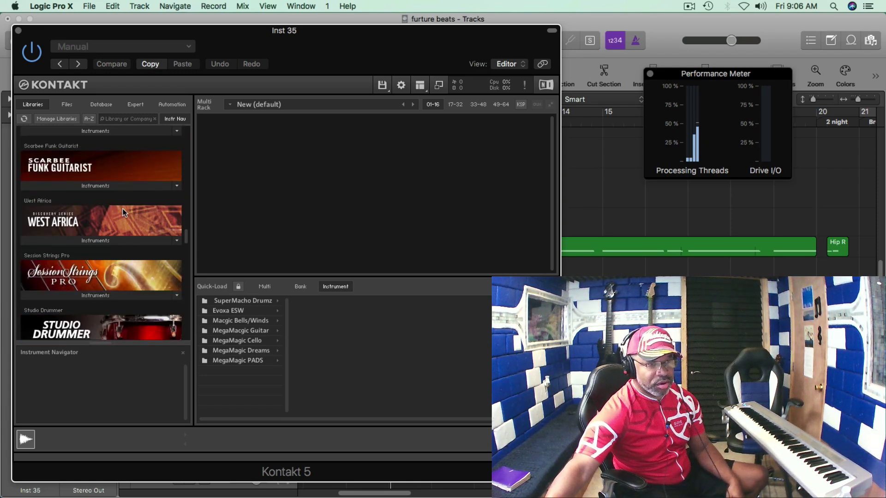
scroll(123, 212, "down", 20)
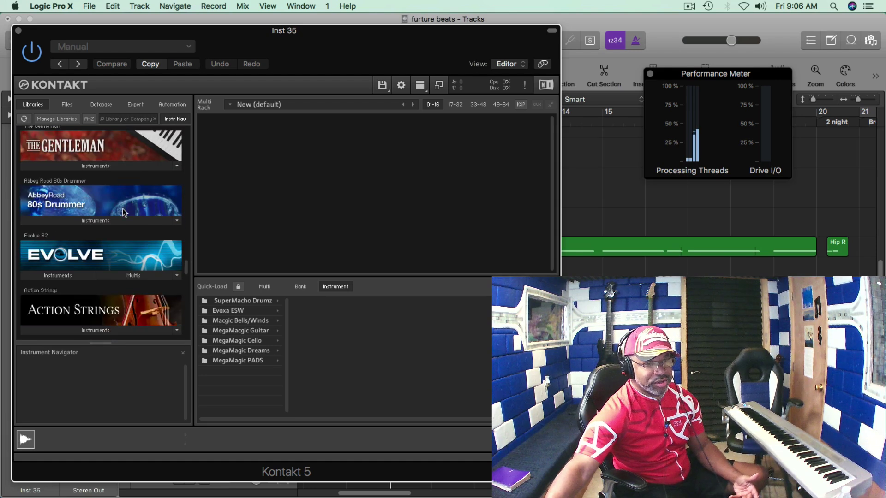
scroll(122, 210, "down", 20)
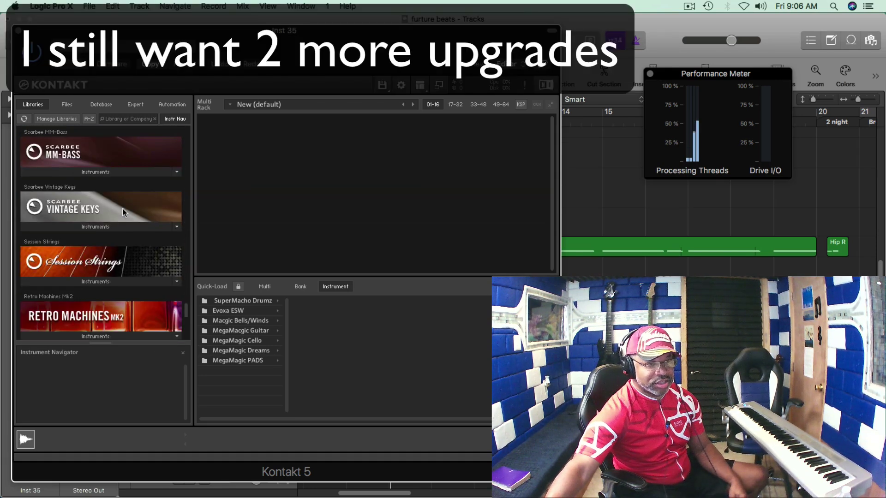
scroll(124, 212, "up", 13)
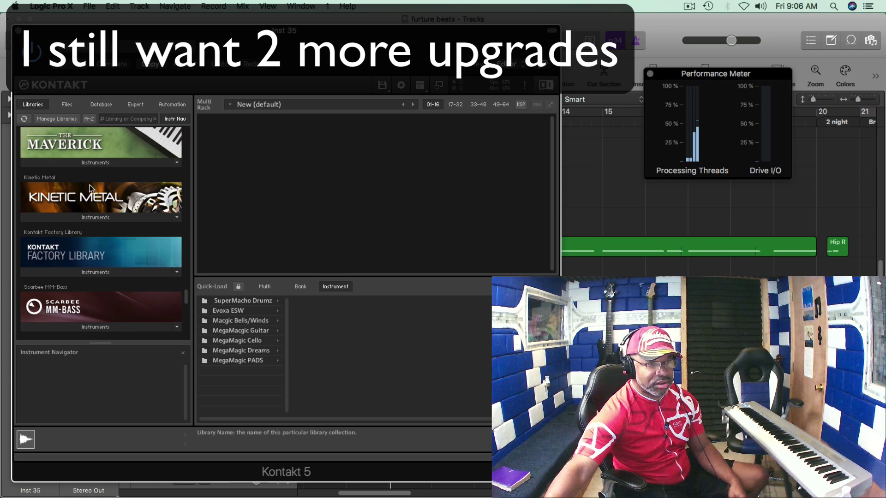
Step: Examine the Kinetic Metal instruments, the MegaMagic Dreams quick-load folder and the other libraries in Kontakt's browser
left_click(97, 218)
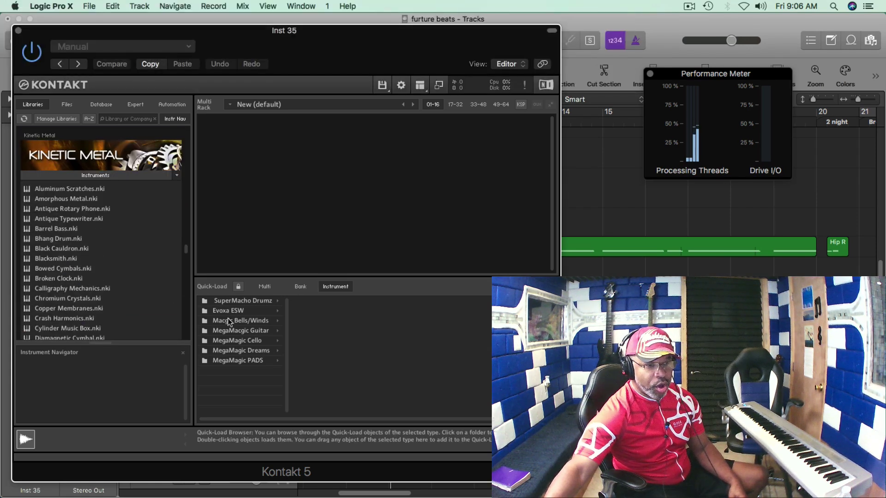
left_click(228, 331)
left_click(228, 349)
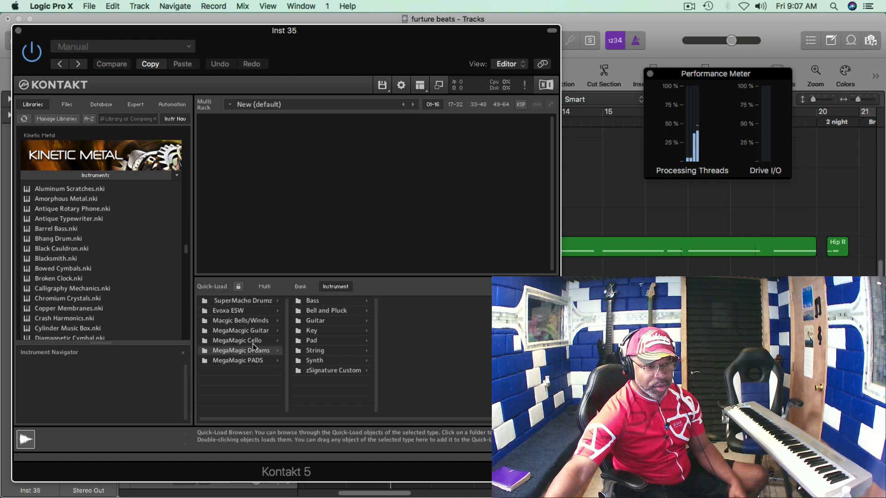
scroll(106, 208, "up", 6)
scroll(106, 209, "up", 10)
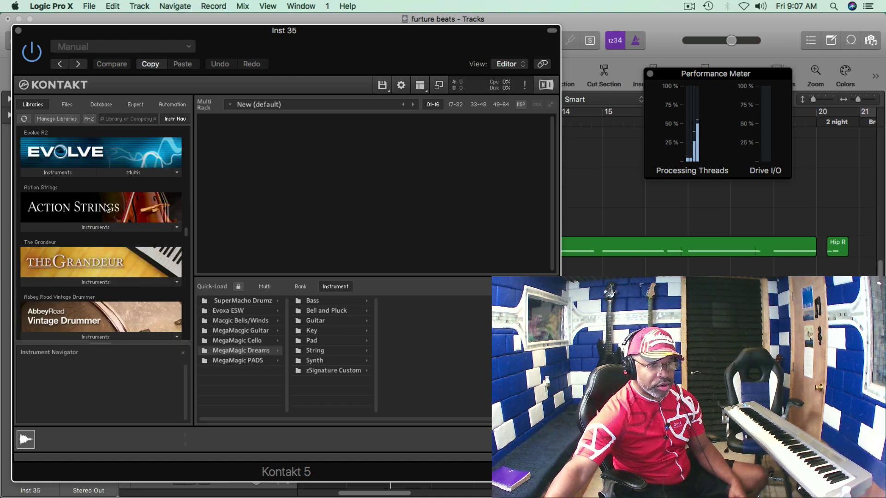
scroll(105, 207, "up", 10)
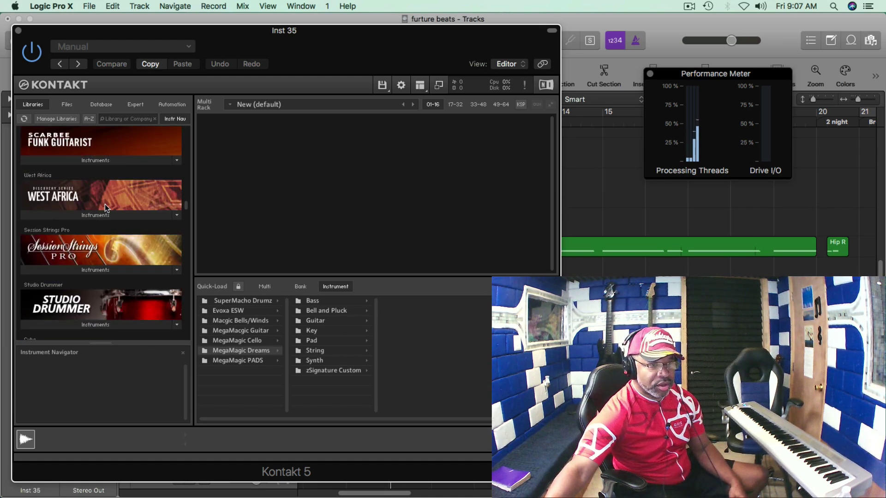
Step: Load the Una Corda Cotton instrument from the Una Corda library into Kontakt's multi rack
left_click(105, 207)
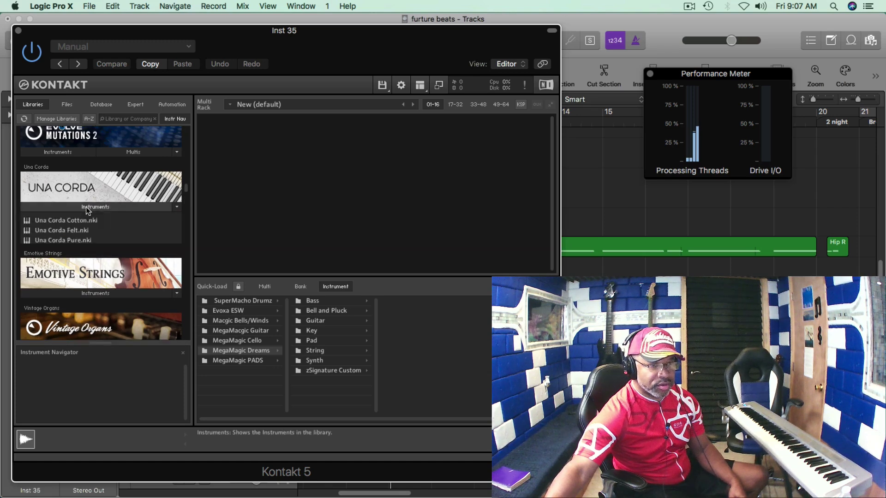
left_click(26, 221)
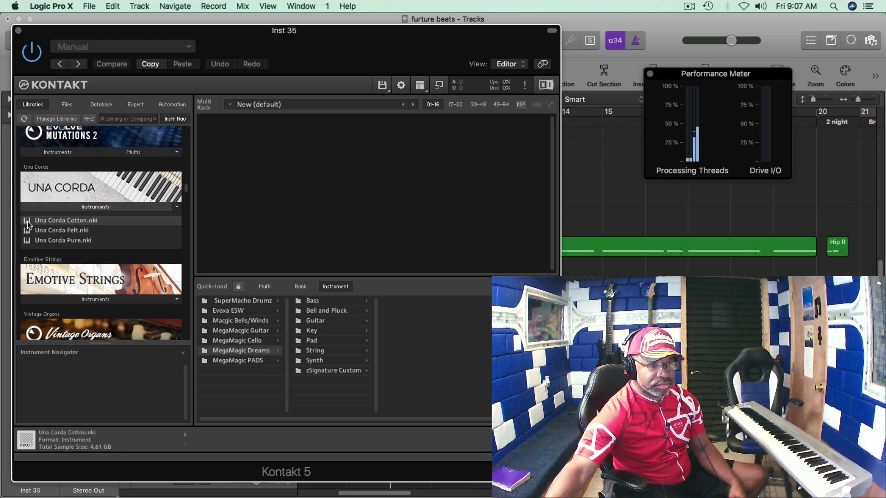
left_click_drag(27, 222, 337, 174)
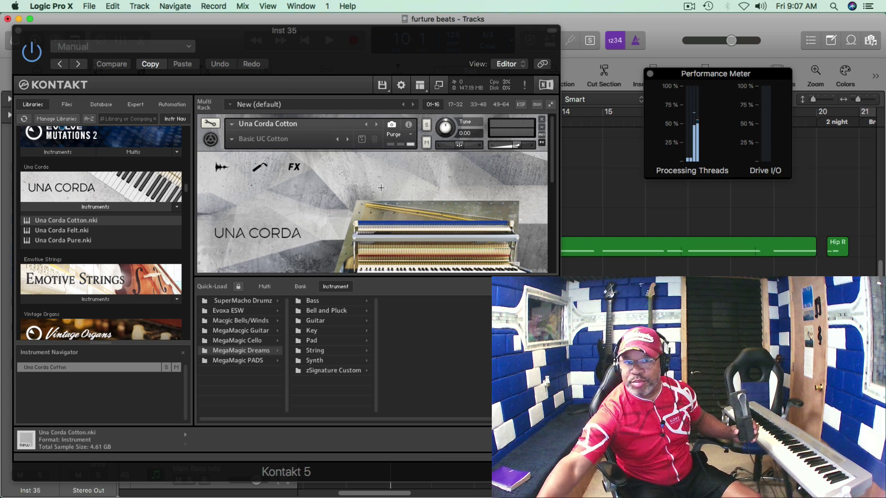
Step: Open the ScreenFlow recording monitor to check the recording time and close it again
left_click(688, 6)
left_click(708, 84)
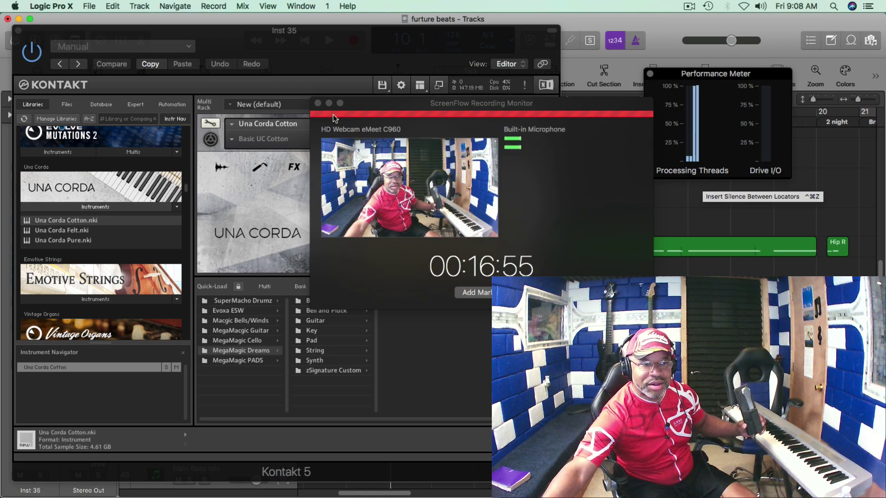
left_click(318, 103)
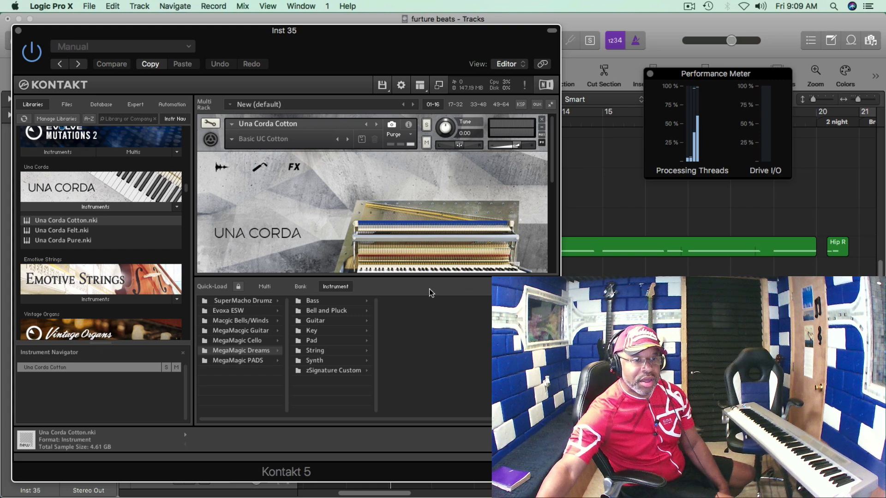
Step: Close the Kontakt window and remove the Kontakt 5 plug-in from the Inst 35 track
left_click_drag(249, 38, 284, 33)
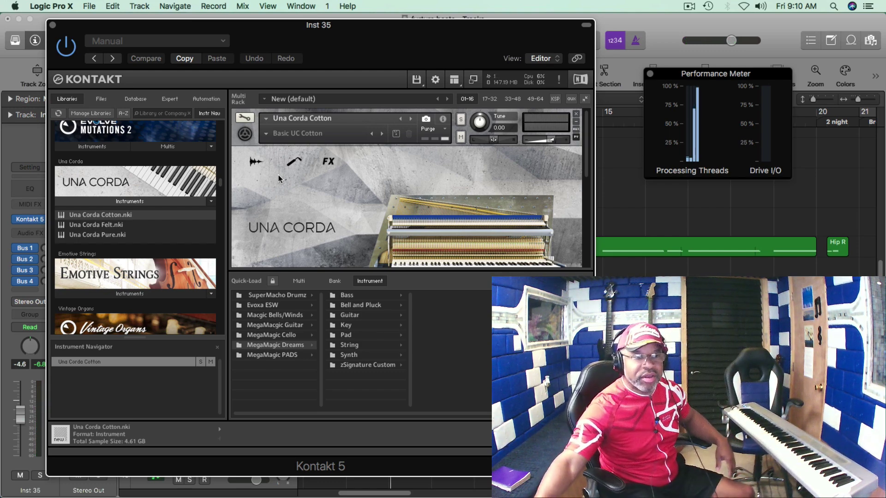
left_click(53, 26)
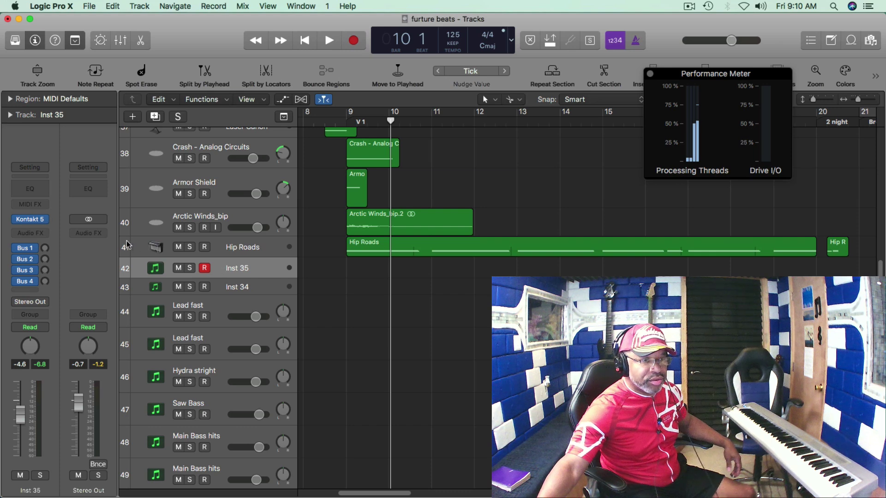
left_click(45, 220)
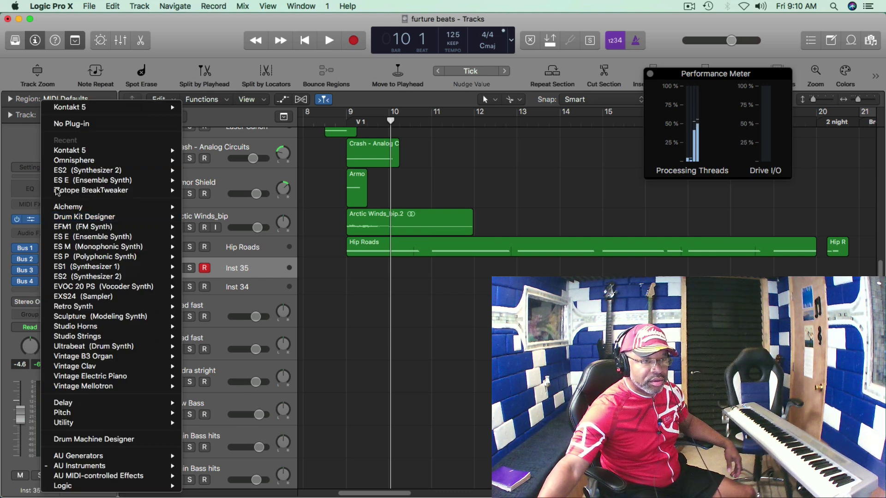
left_click(77, 123)
Step: Unmute the Audio 1 vocal track and select it
scroll(240, 307, "down", 5)
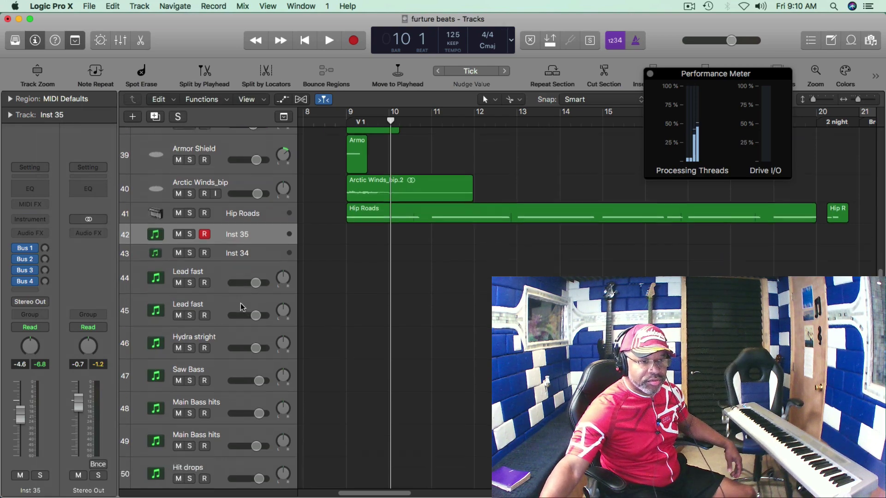
scroll(241, 306, "up", 3)
scroll(240, 306, "up", 15)
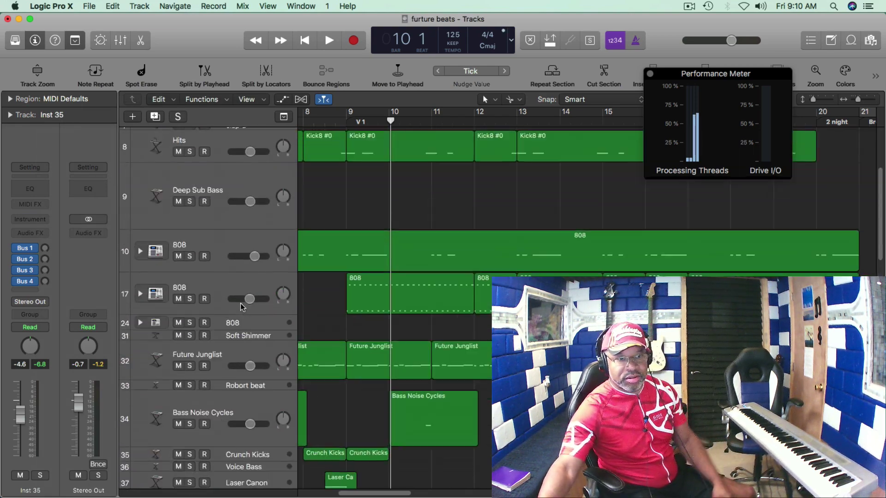
scroll(240, 307, "down", 15)
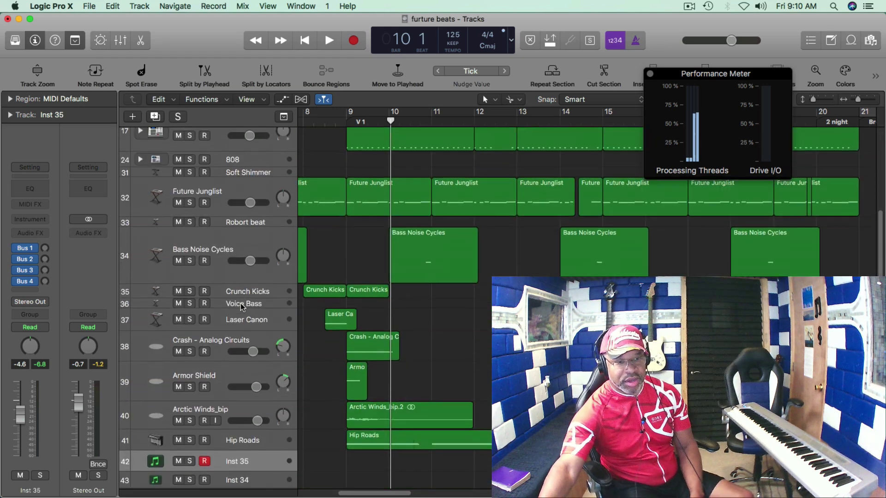
scroll(240, 307, "down", 4)
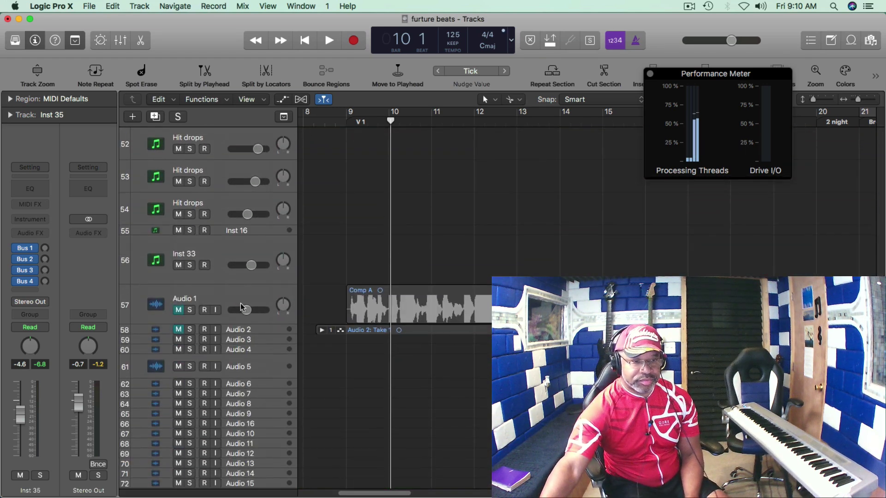
left_click(180, 314)
left_click(226, 302)
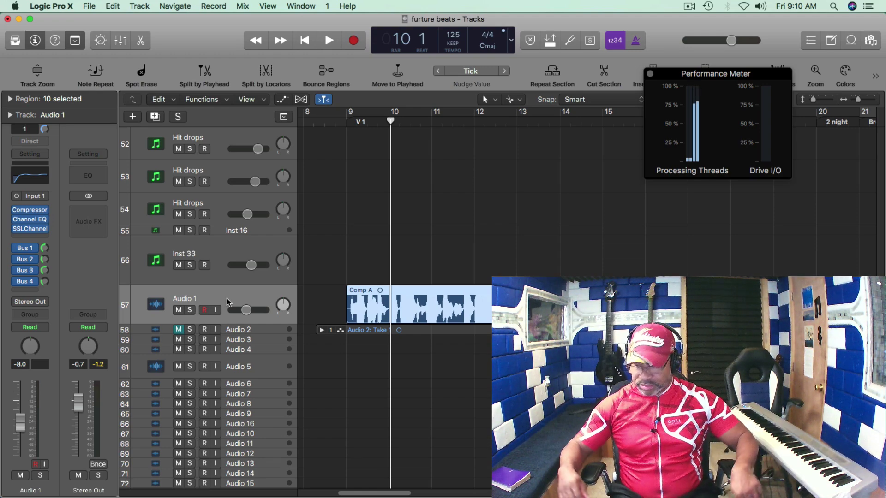
Step: Play the song from bar 1 to bar 12 with the Performance Meter in view to check the CPU load
scroll(556, 231, "up", 20)
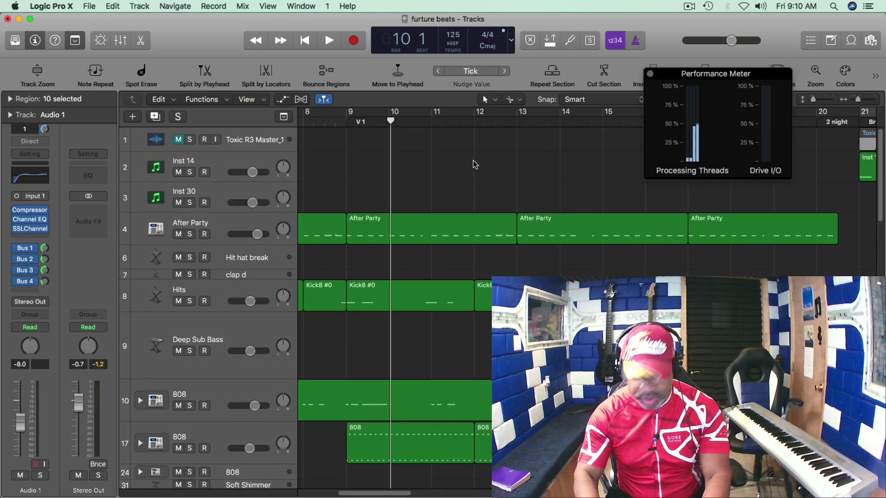
key("Return")
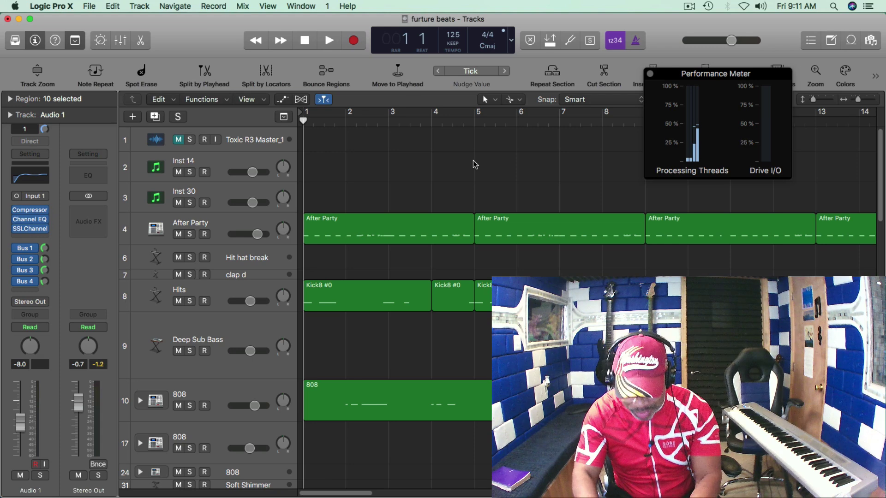
key("space")
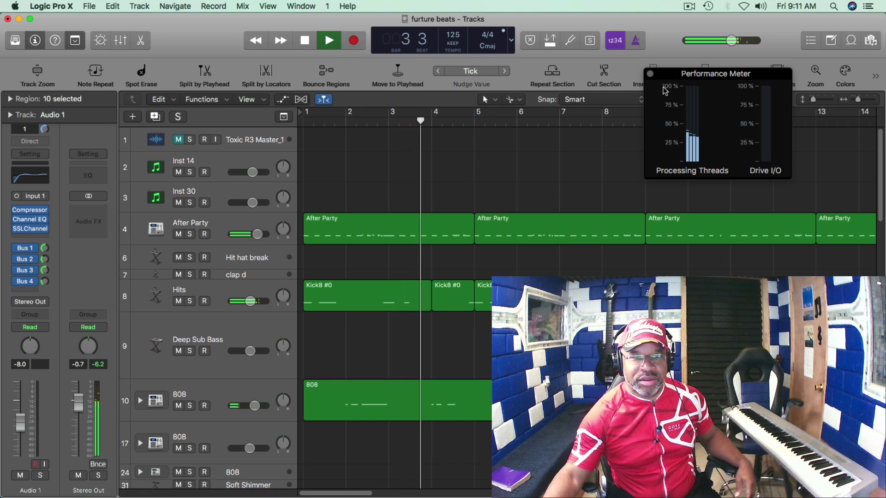
left_click_drag(674, 77, 637, 73)
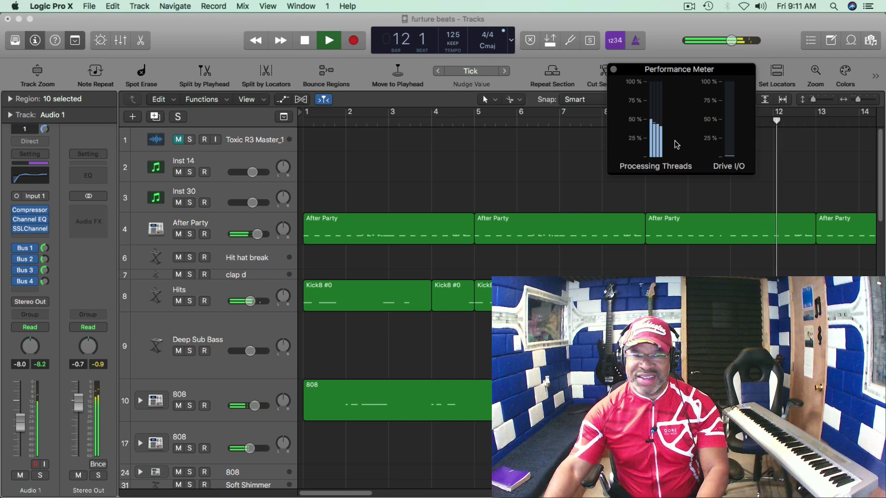
key("space")
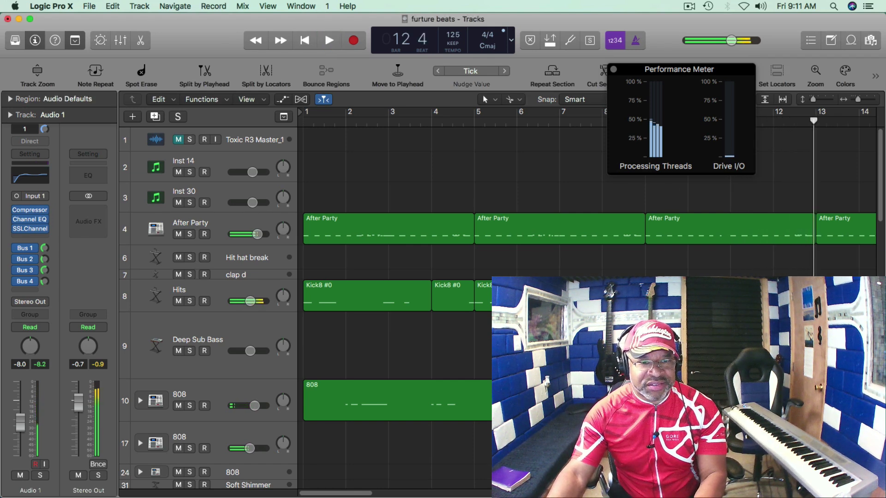
Step: Select the Hip Roads track, show its event list and clear the solo so all tracks are heard
scroll(397, 305, "down", 15)
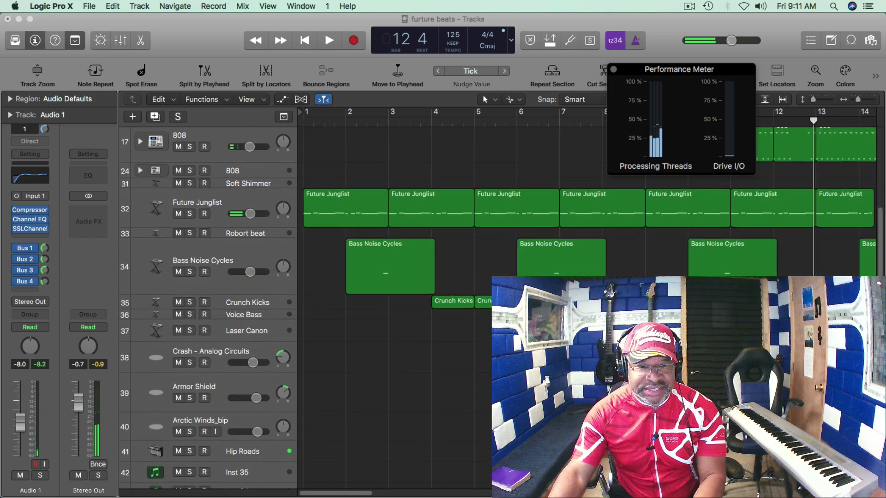
left_click(250, 328)
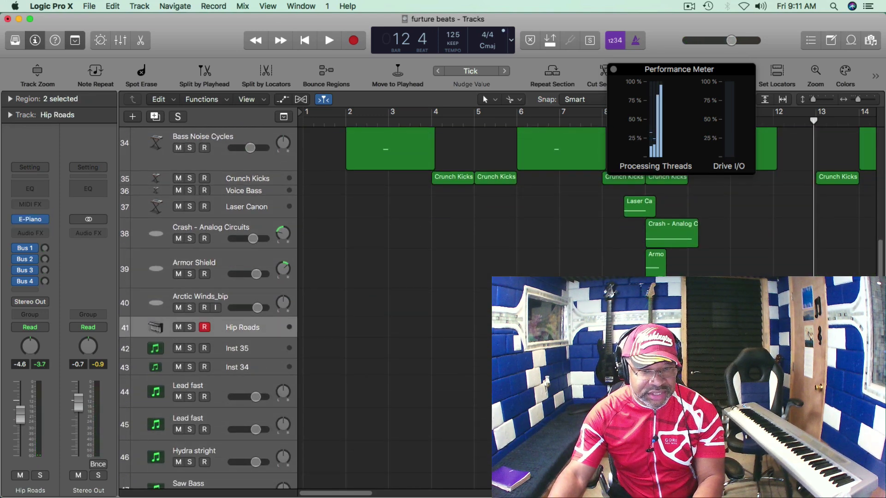
key("d")
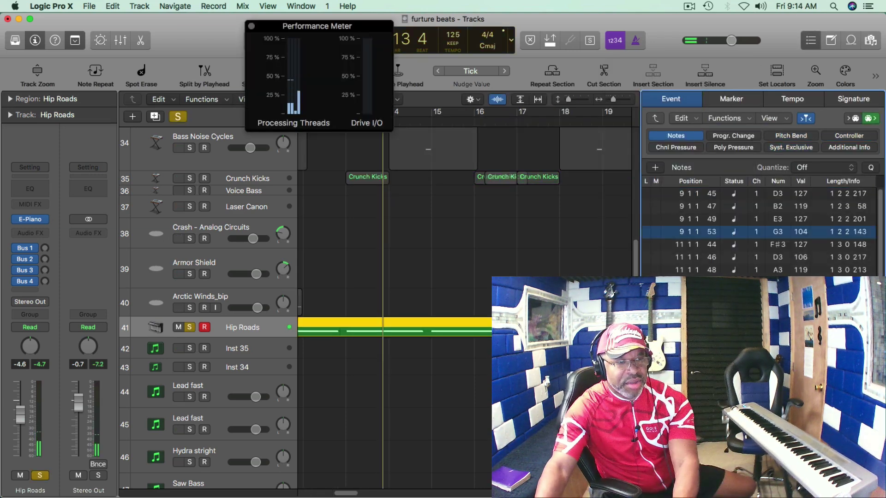
left_click(177, 118)
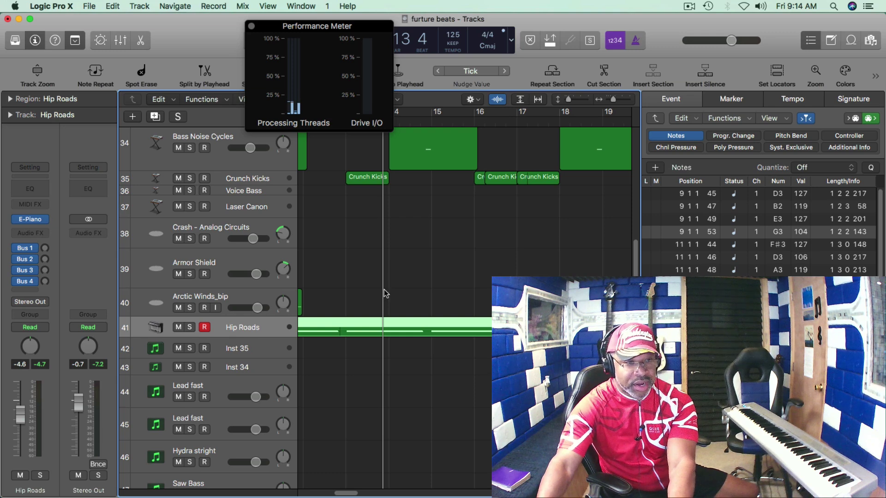
Step: Play the verse from the start of the Hip Roads region at bar 9, comparing the mix with Hip Roads muted and unmuted
key("shift+space")
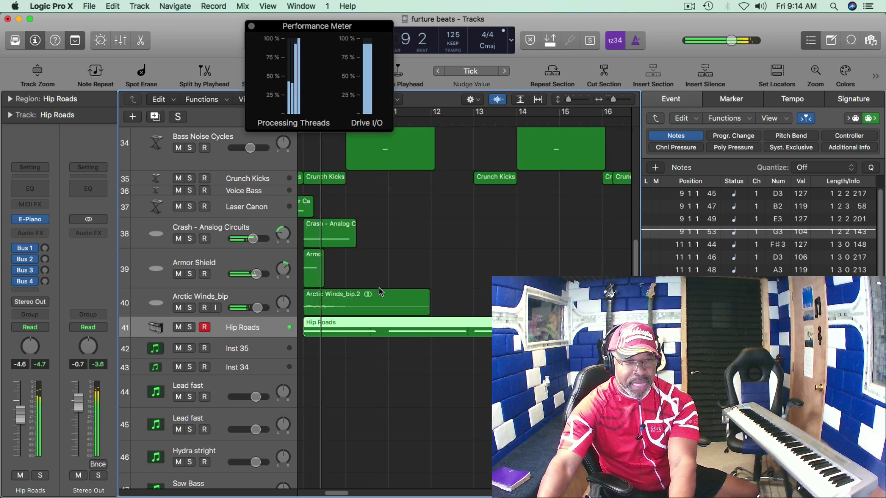
left_click(178, 327)
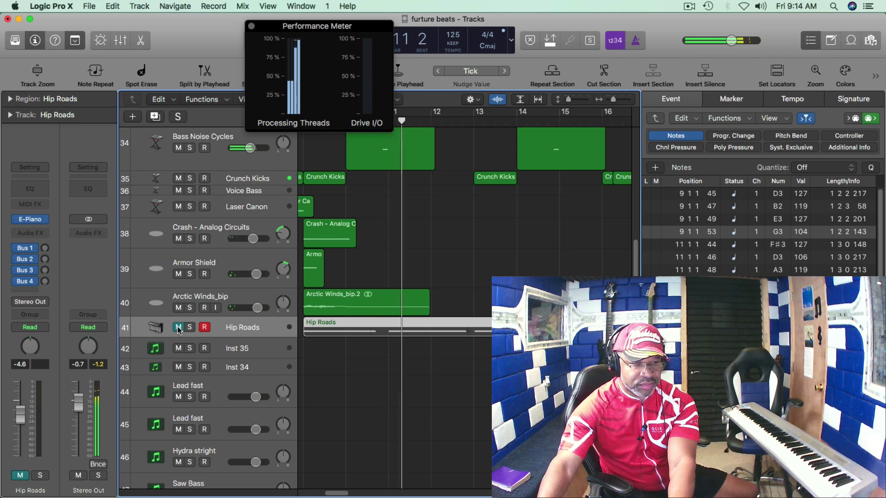
left_click(178, 328)
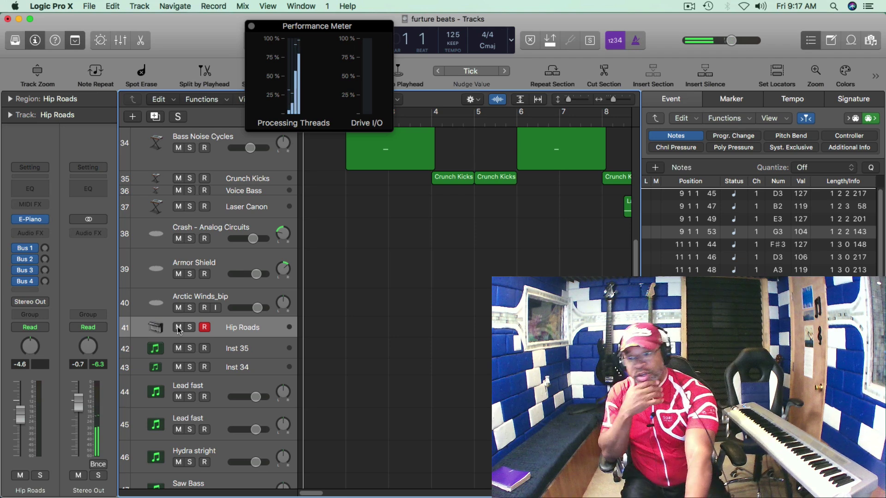
Step: Play the song from the beginning, close the event list and review the tracks down to the audio tracks with the timeline zoomed out
key("space")
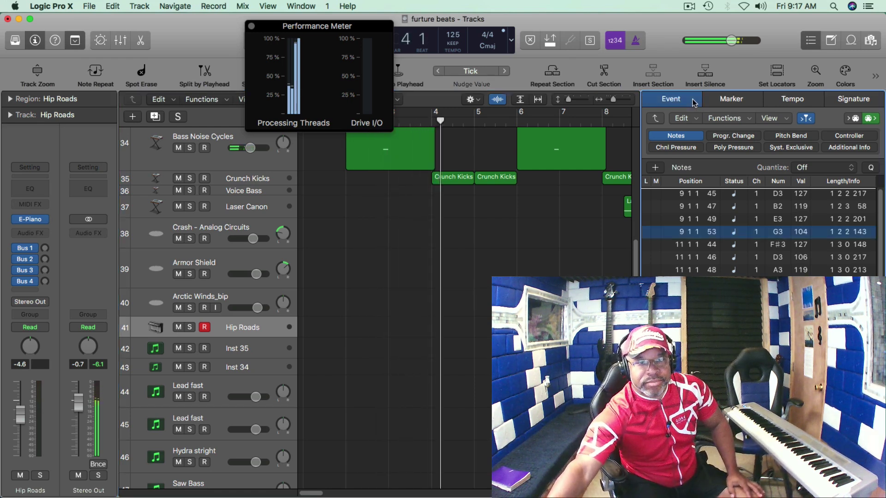
key("d")
scroll(461, 231, "up", 5)
scroll(461, 230, "up", 10)
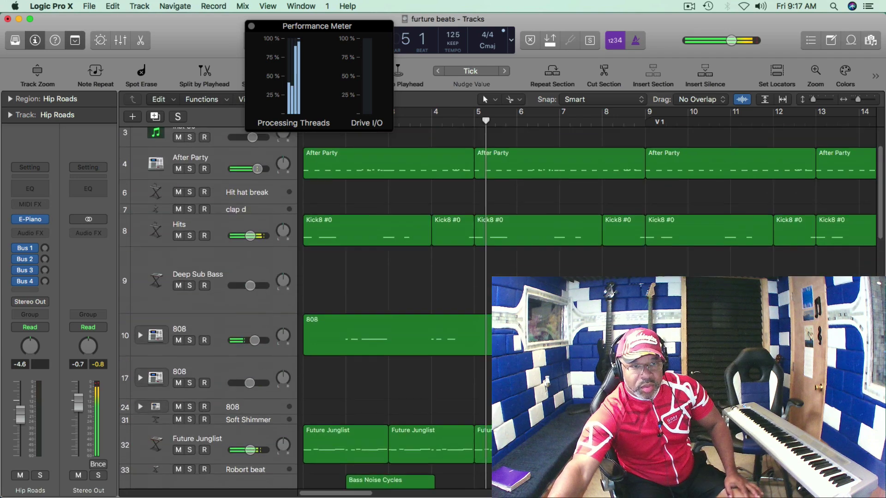
scroll(462, 230, "down", 4)
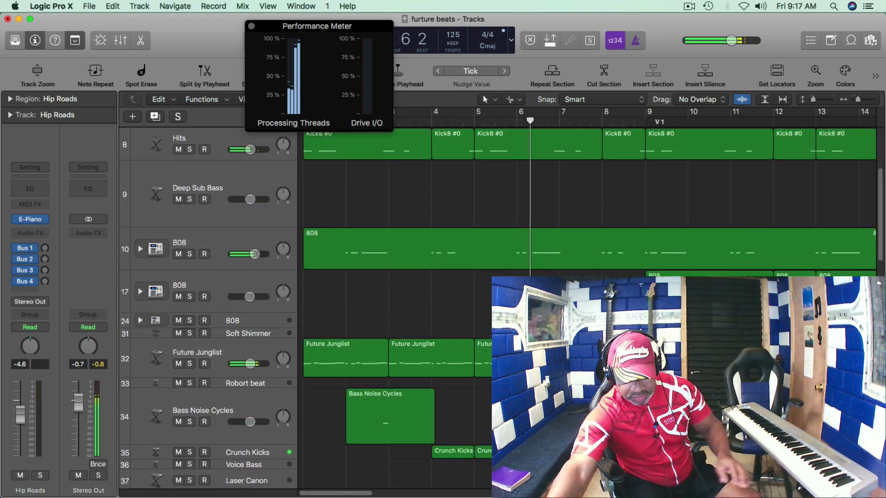
key("super+Left")
key("super+Left")
scroll(461, 231, "up", 3)
scroll(461, 230, "down", 15)
scroll(462, 231, "down", 10)
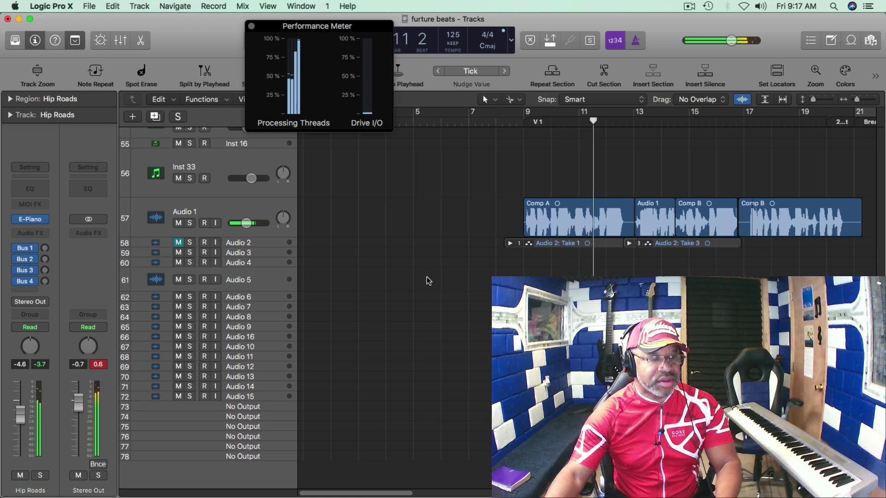
Step: Raise the Bus 1, Bus 2 and Bus 3 send levels on the Hip Roads channel during playback
left_click_drag(46, 250, 51, 273)
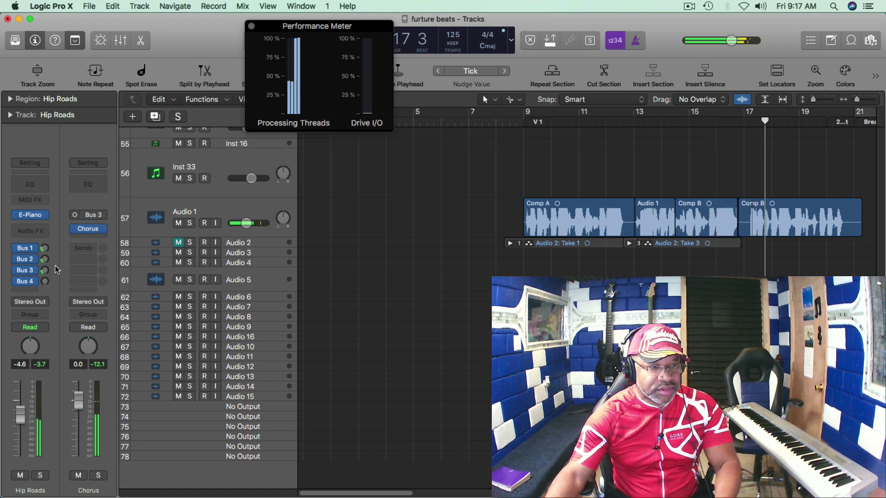
scroll(326, 251, "up", 10)
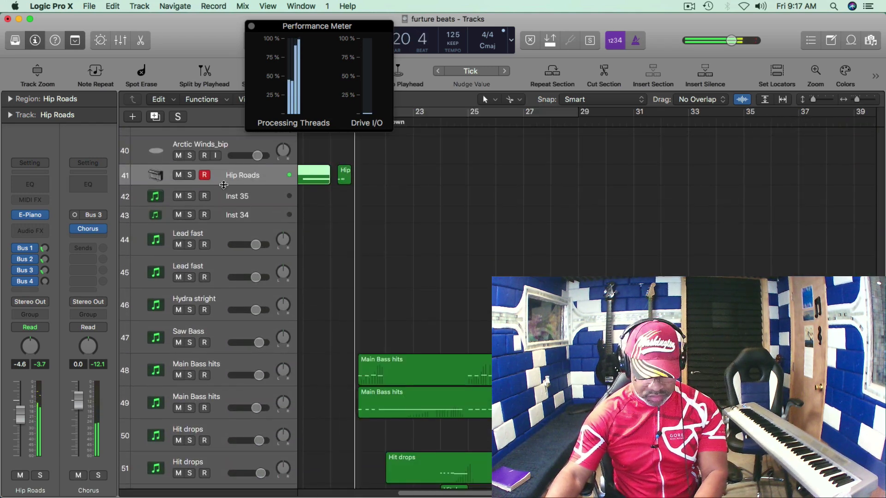
Step: Enlarge the Hip Roads track and set its volume to -5.5 dB while the song plays through to bar 29
left_click_drag(223, 185, 248, 192)
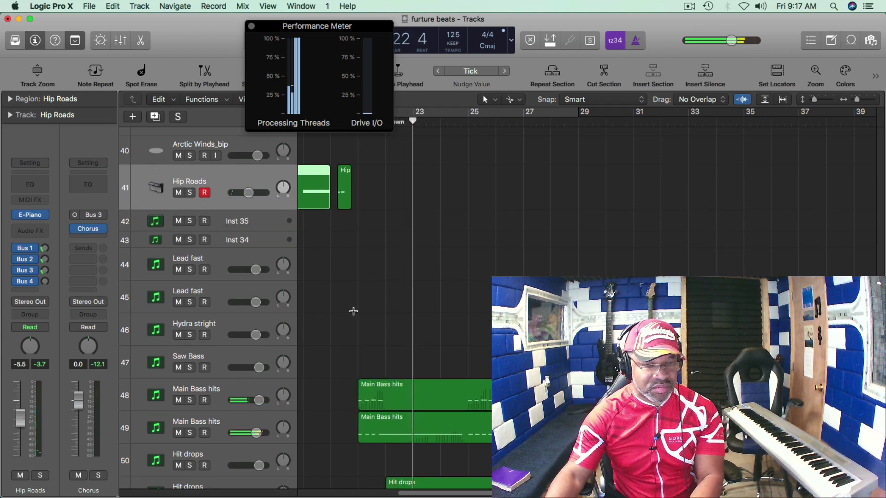
scroll(352, 311, "down", 5)
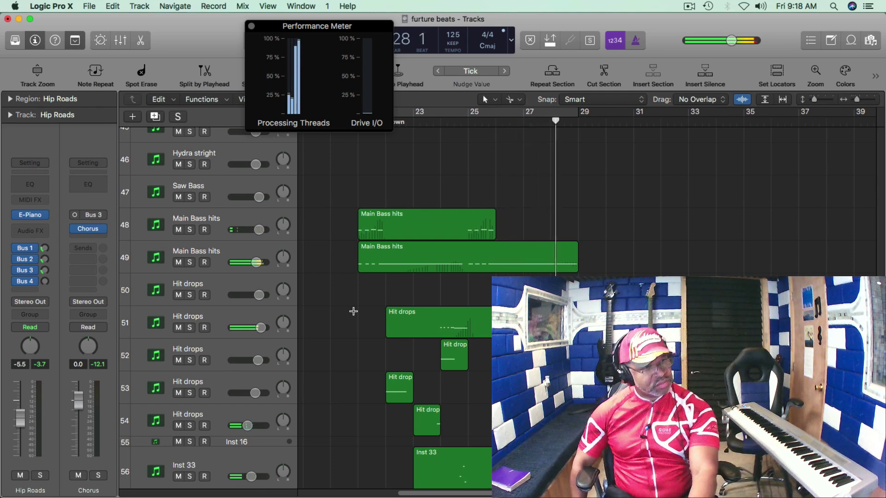
key("space")
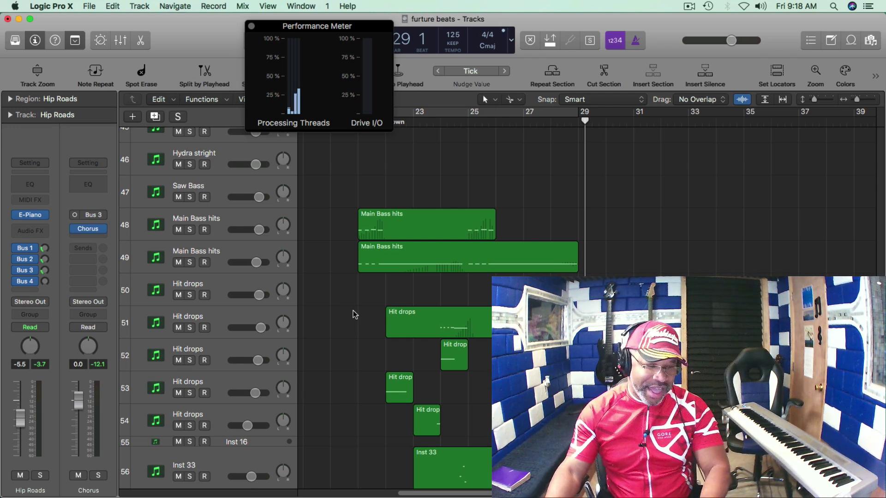
Step: Move the Performance Meter window clear of the transport controls and bar display
scroll(345, 340, "down", 5)
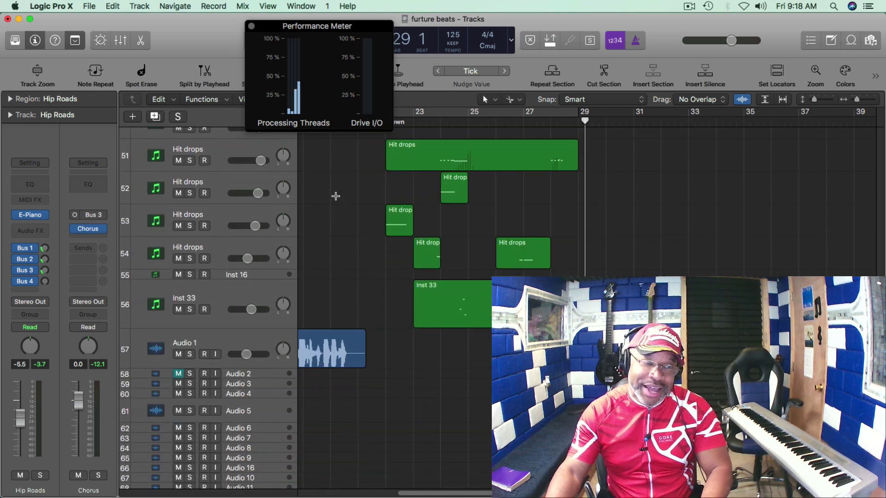
scroll(335, 196, "up", 15)
scroll(336, 196, "up", 3)
scroll(440, 426, "down", 15)
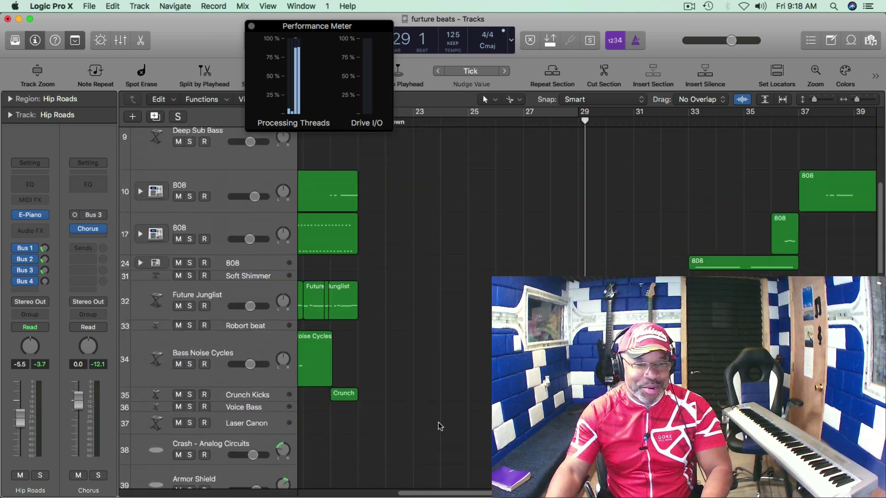
scroll(440, 426, "down", 5)
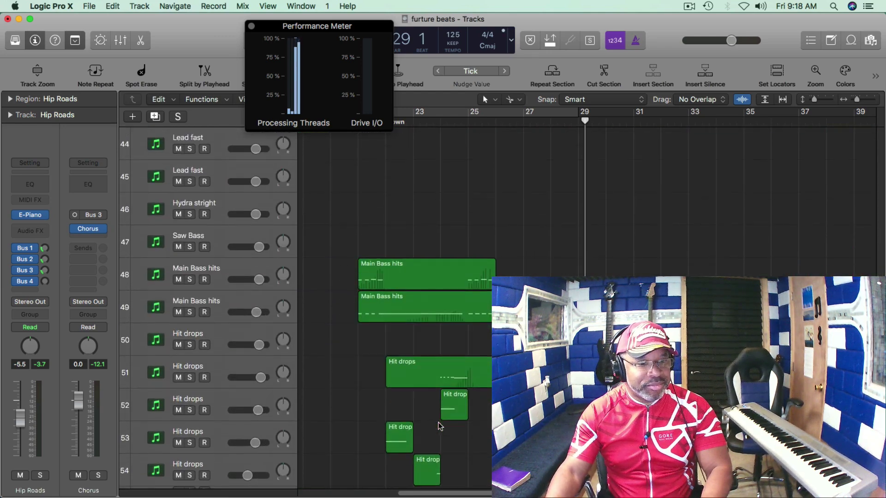
scroll(439, 423, "up", 5)
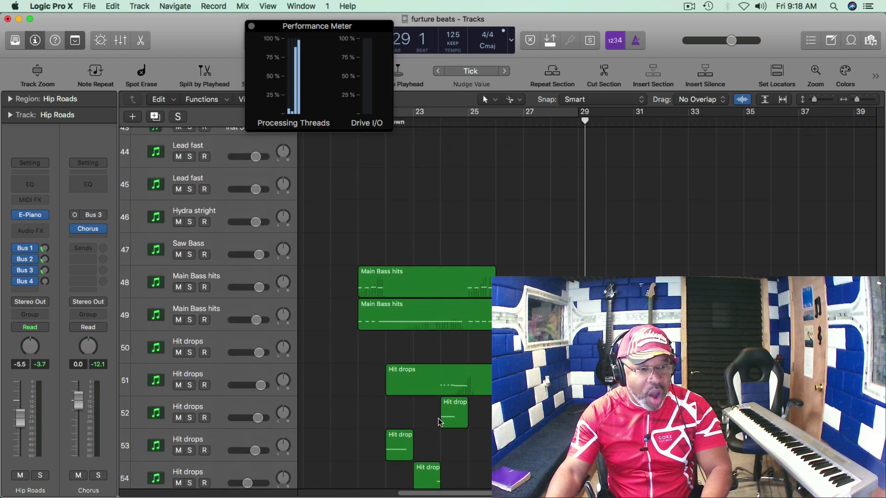
left_click_drag(318, 26, 694, 38)
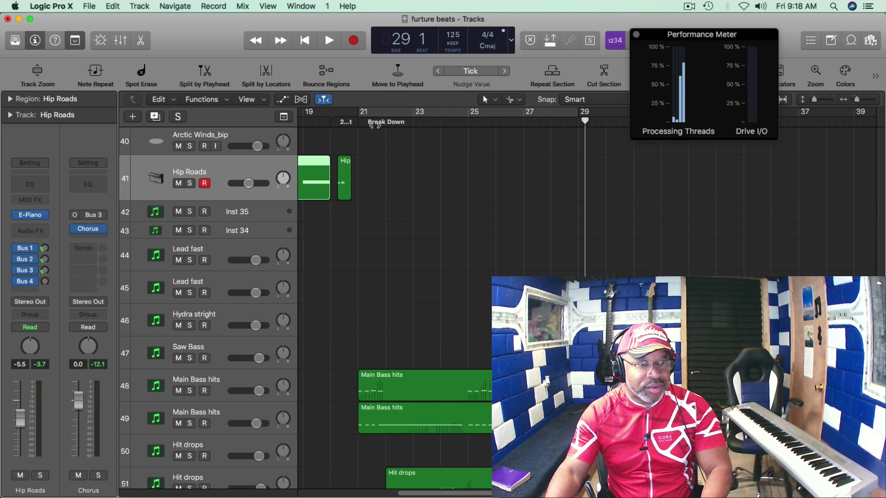
Step: Play the transition into the Break Down section from bar 20, stopping at bar 22
left_click(344, 120)
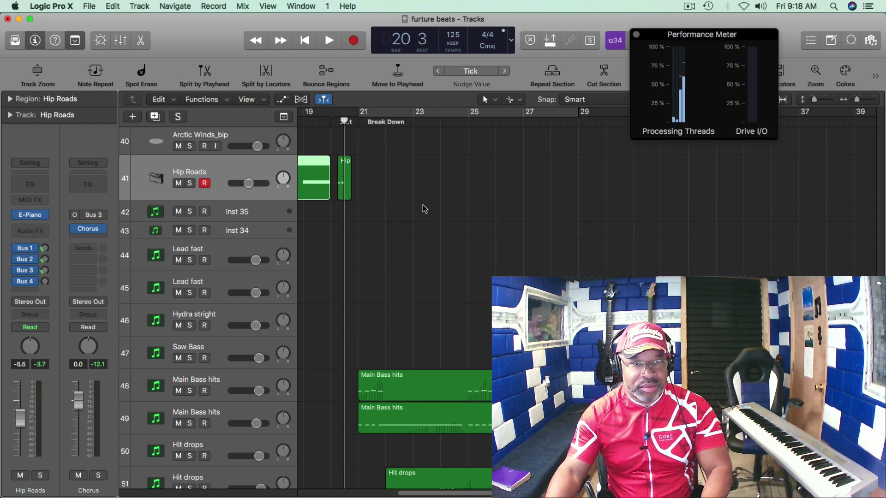
key("space")
scroll(425, 209, "down", 10)
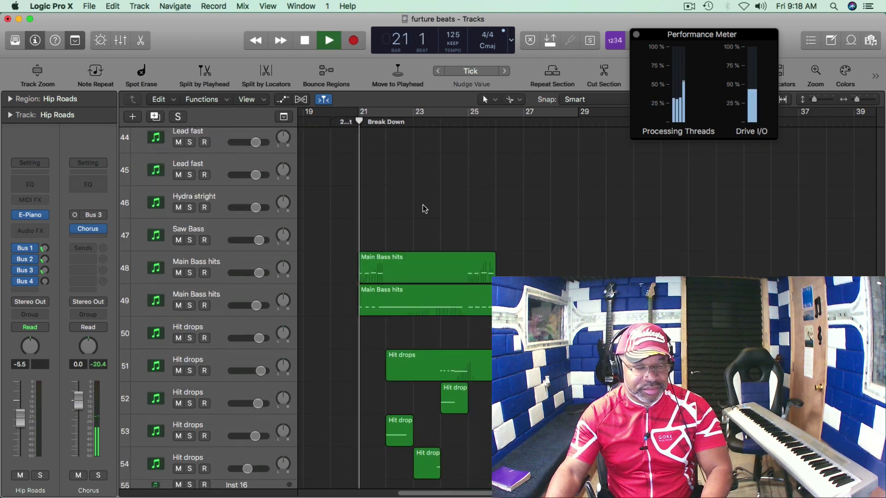
scroll(424, 208, "down", 2)
key("space")
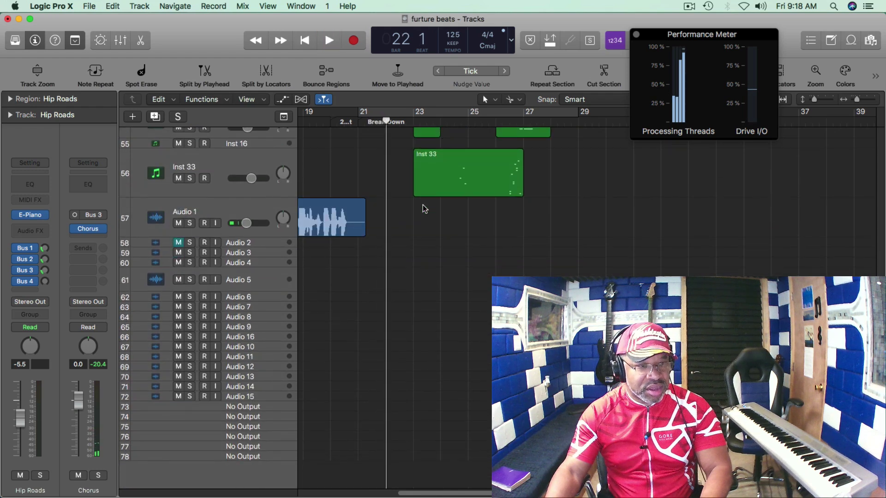
Step: Audition the Main Bass hits on track 48 in solo, clear the solo and set its volume to +0.3 dB
scroll(423, 209, "up", 8)
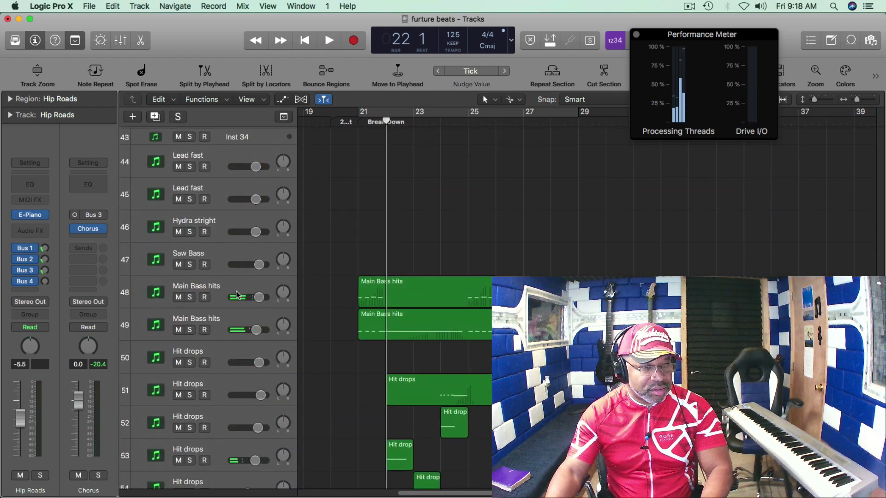
left_click(236, 295)
left_click(190, 298)
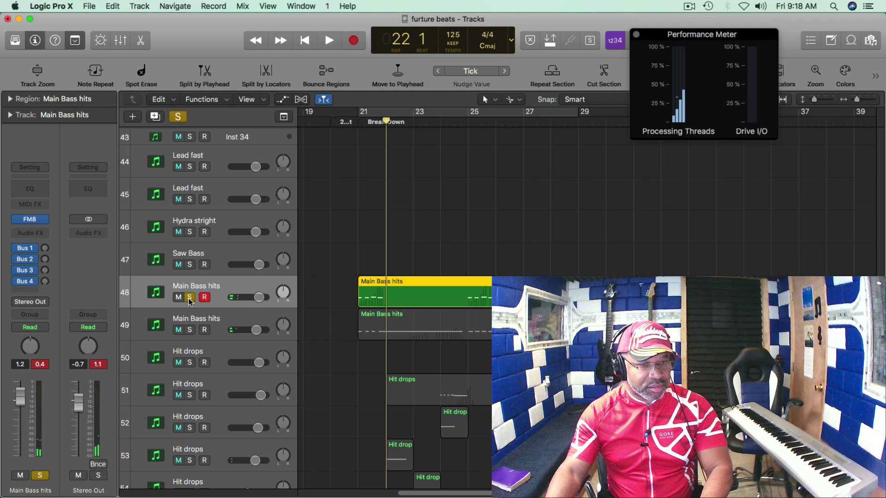
key("space")
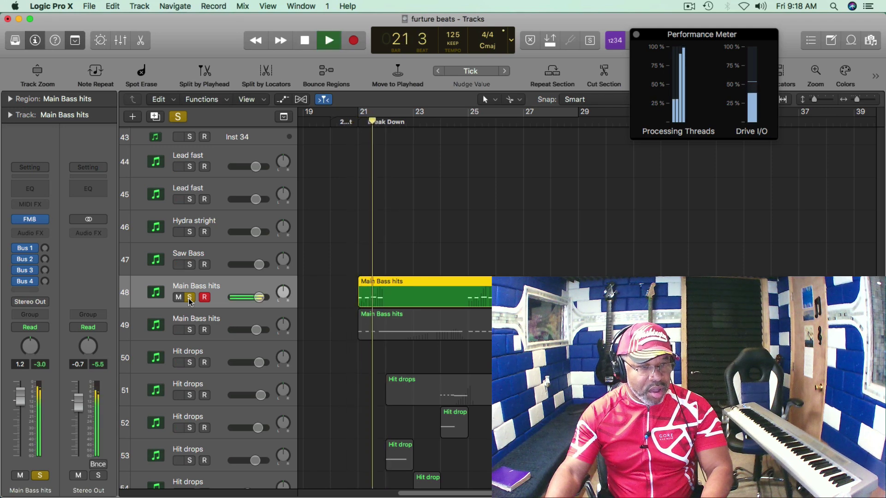
left_click(189, 298)
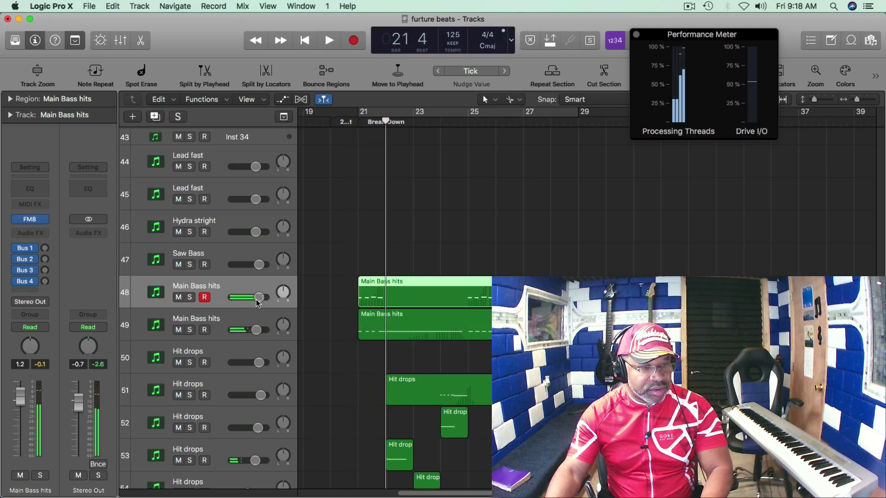
mouse_move(259, 298)
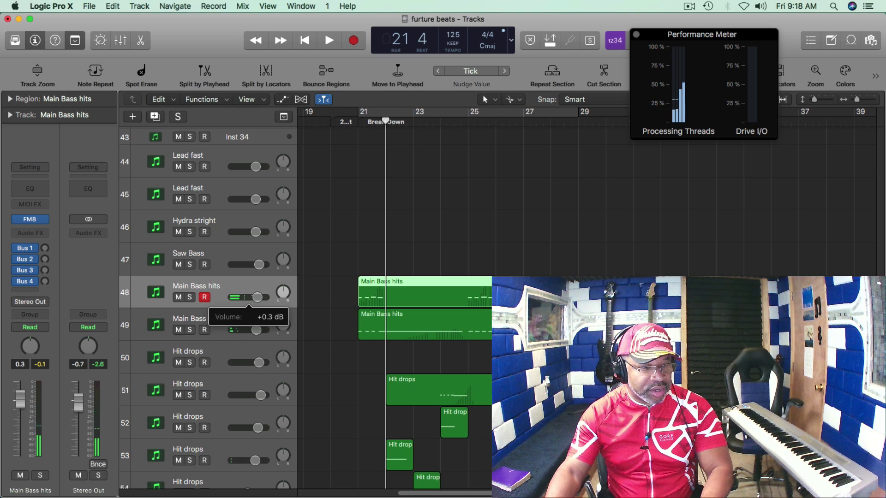
Step: Play the Break Down section with Hit drops track 51 soloed, stop at bar 25 and clear the solo
key("space")
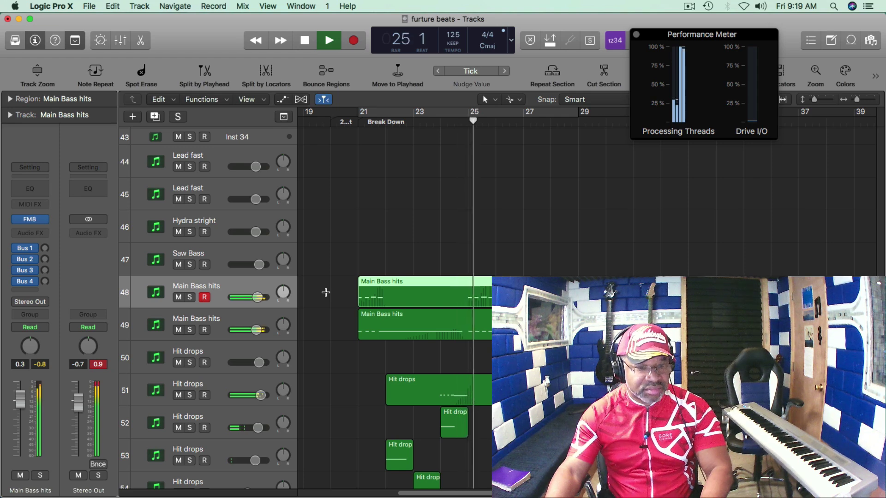
scroll(325, 292, "down", 3)
left_click(189, 354)
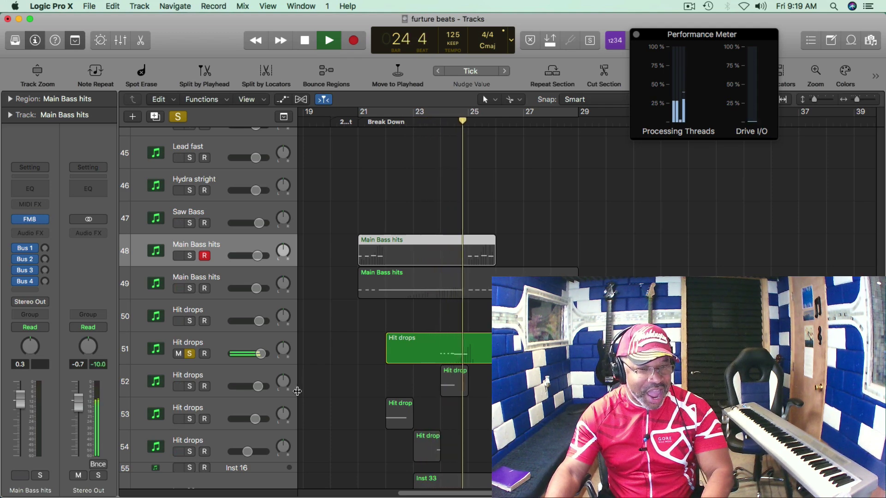
key("space")
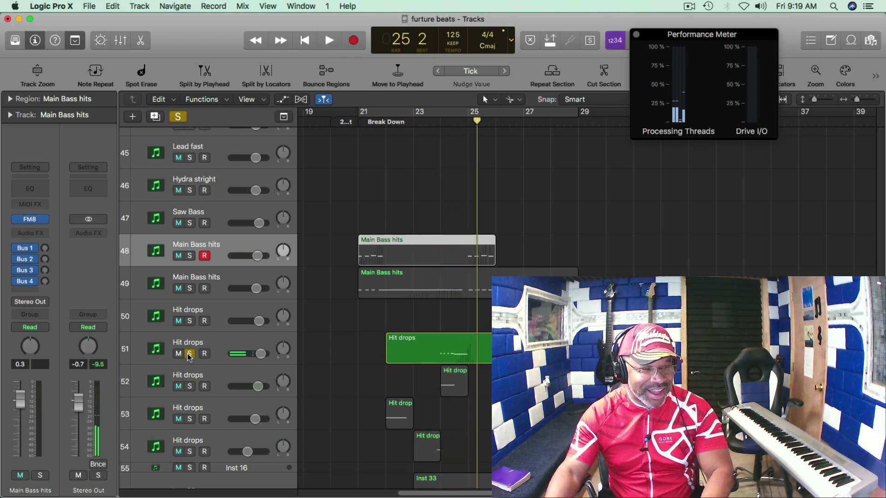
left_click(189, 353)
Step: Play the Break Down section with all tracks audible while reviewing the tracks at the start of the list
scroll(329, 355, "down", 3)
left_click(328, 355)
key("space")
scroll(328, 356, "up", 5)
scroll(329, 359, "up", 15)
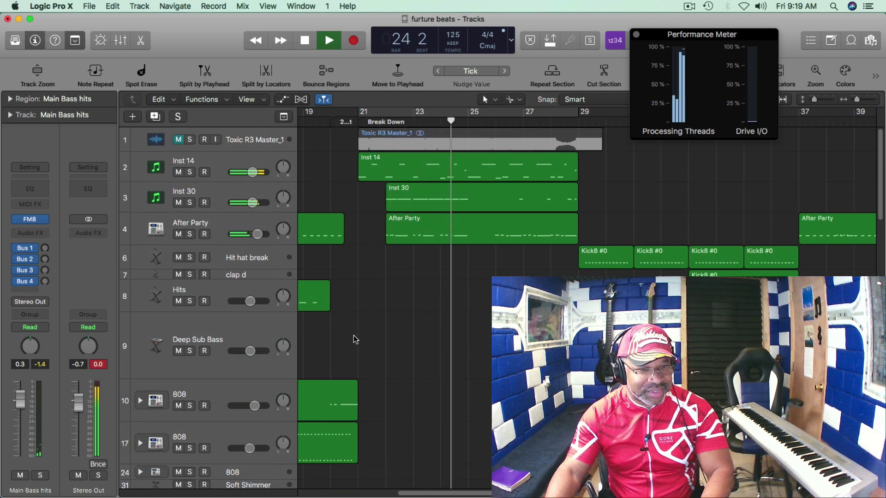
key("space")
Step: Audition the After Party track in solo, set its volume to +0.6 dB and clear the solo
left_click(189, 235)
key("space")
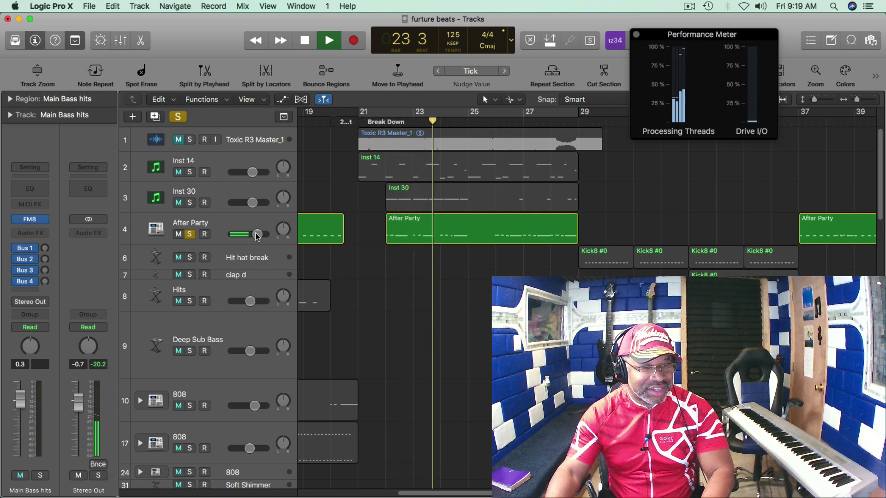
key("space")
mouse_move(248, 234)
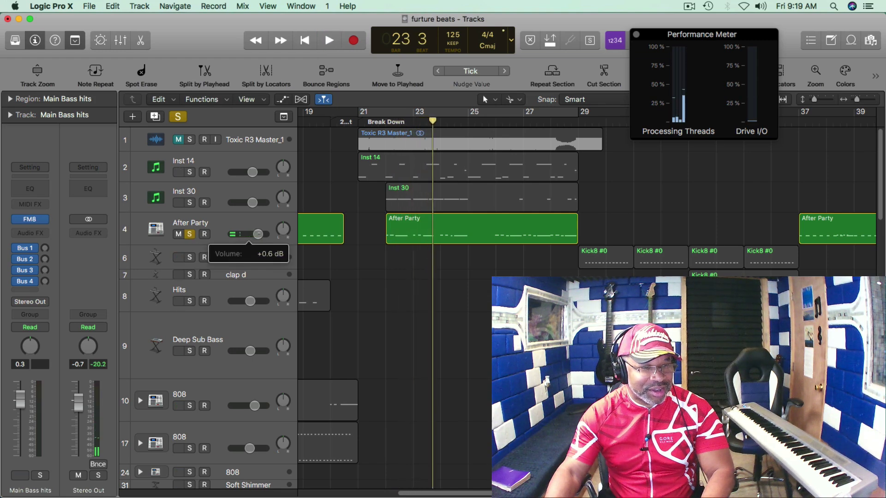
left_click(189, 235)
Step: Set the volume of Main Bass hits track 49 to 0.0 dB, checking it in solo and in the full mix
scroll(191, 236, "down", 2)
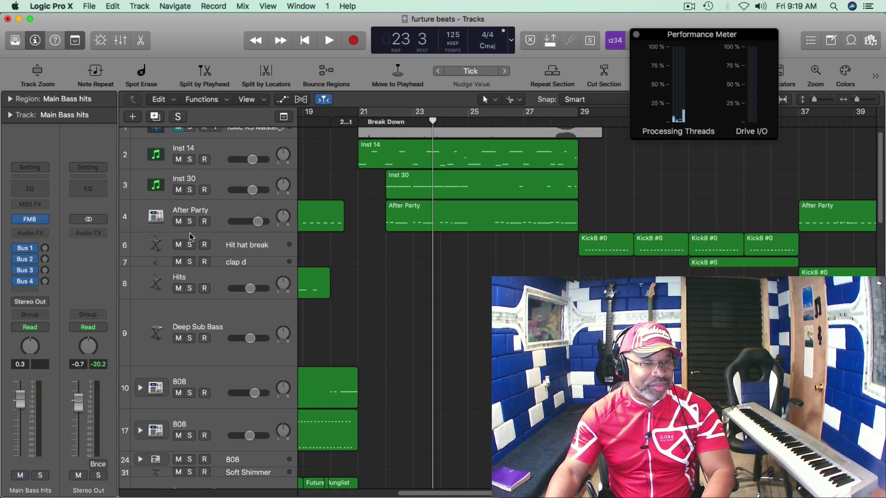
scroll(190, 236, "down", 15)
scroll(191, 238, "down", 3)
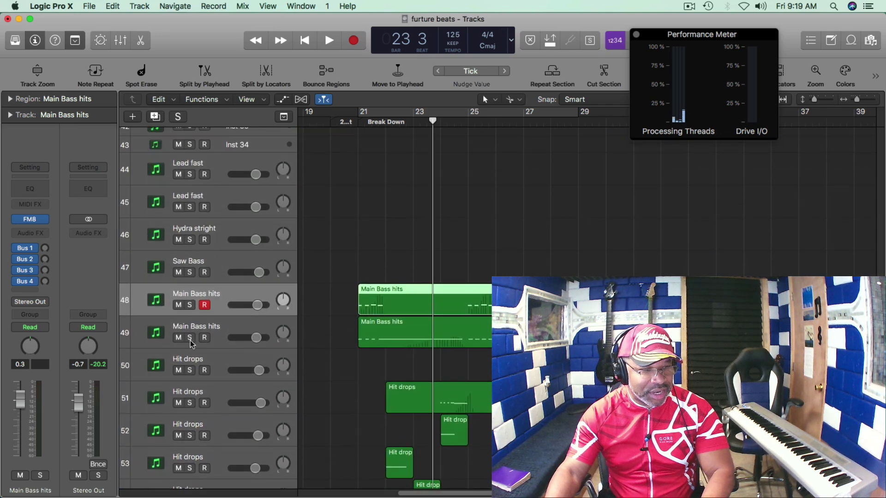
left_click(189, 338)
key("space")
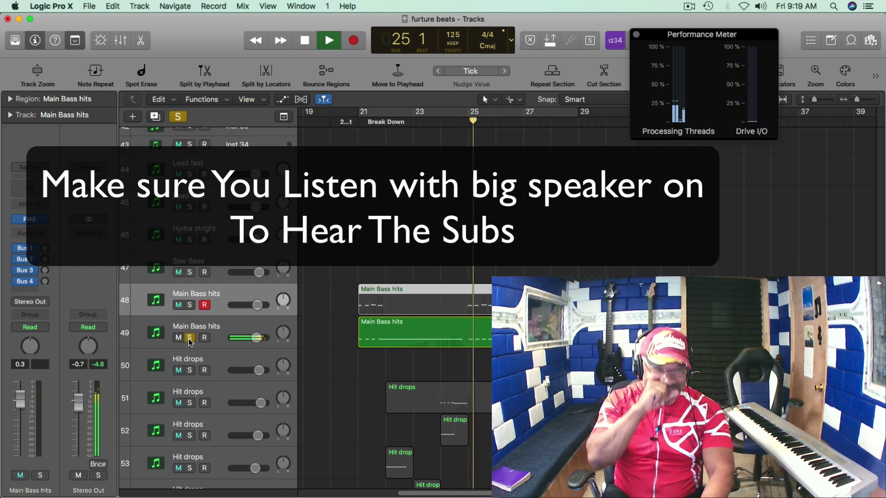
key("space")
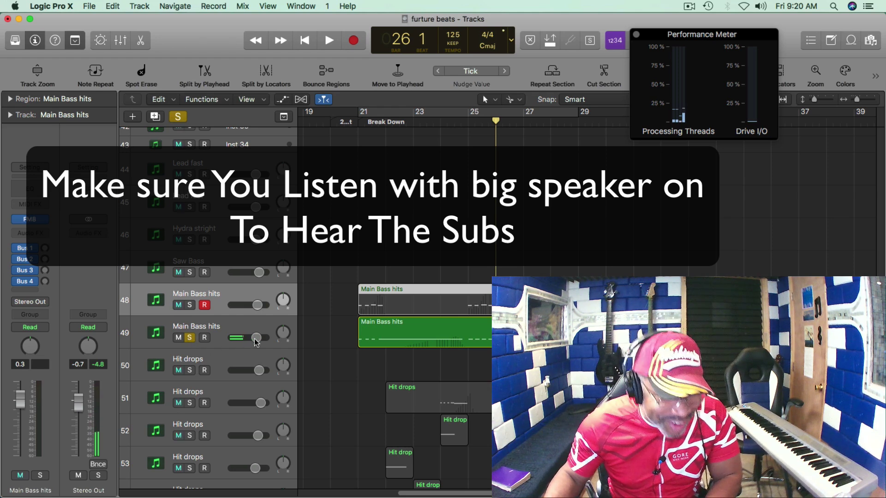
left_click_drag(256, 340, 257, 337)
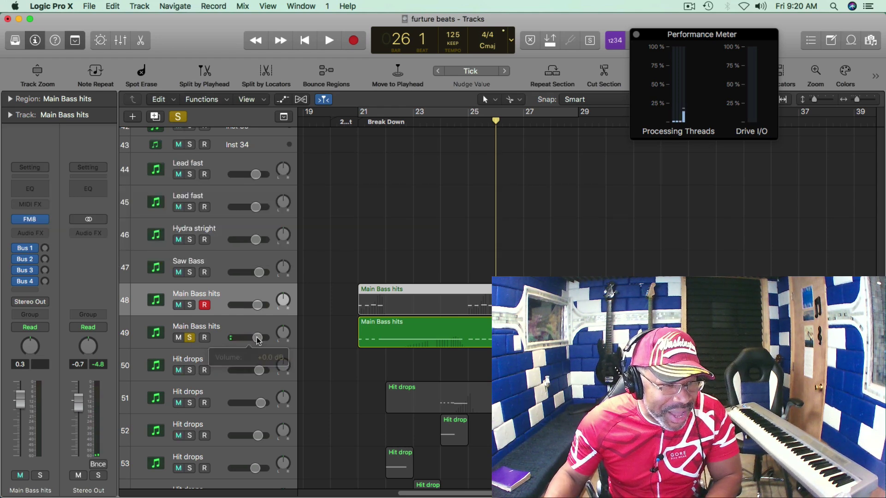
left_click(193, 341)
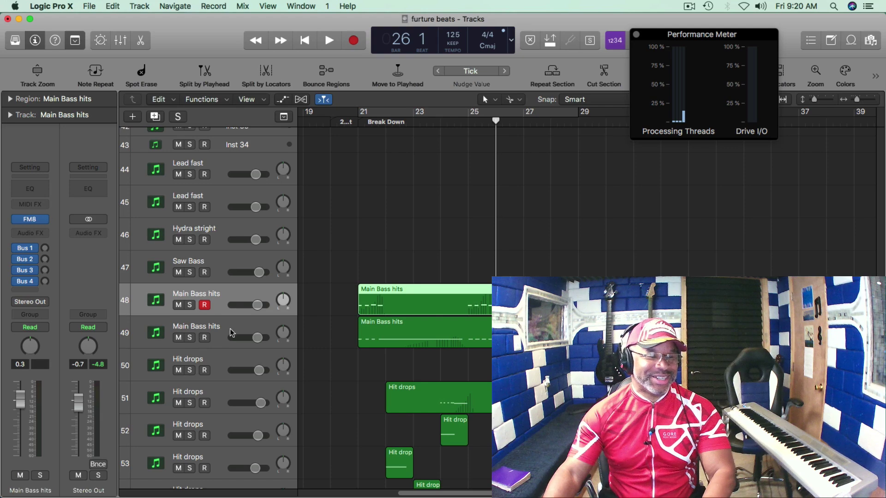
key("space")
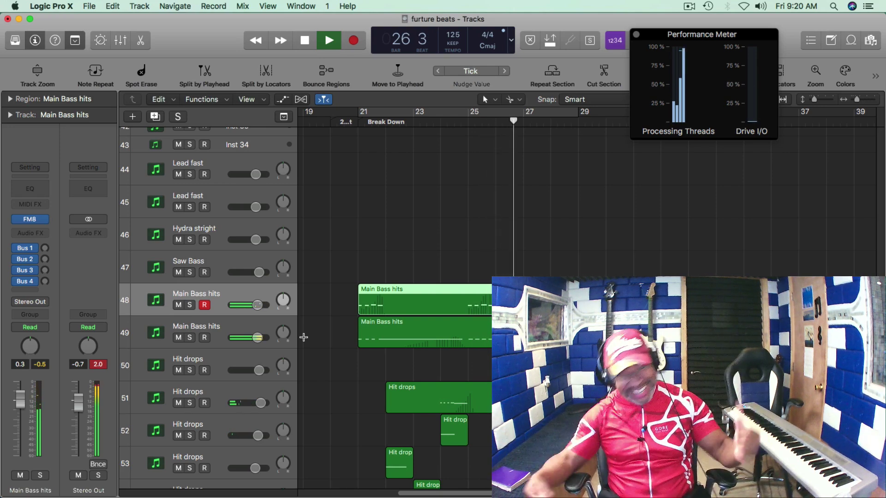
key("space")
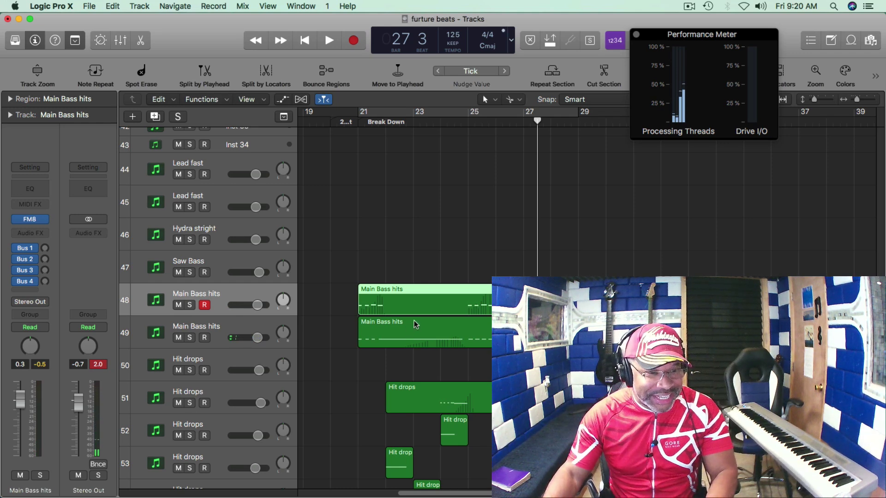
Step: Show the Absynth 5 instrument on Main Bass hits track 49 and reposition its window
left_click(238, 328)
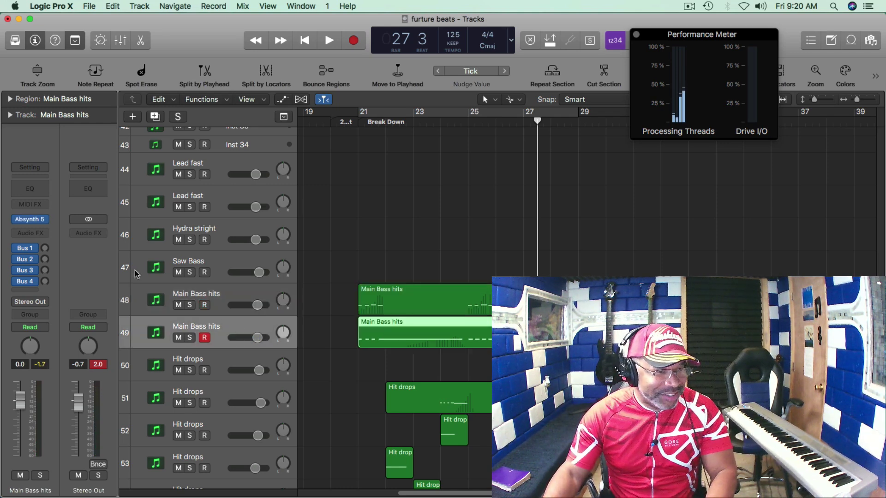
left_click(30, 221)
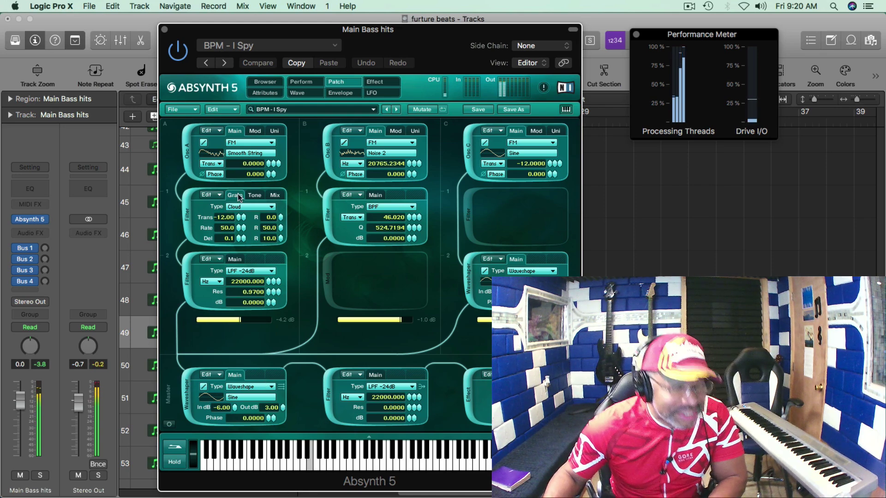
left_click_drag(190, 32, 230, 25)
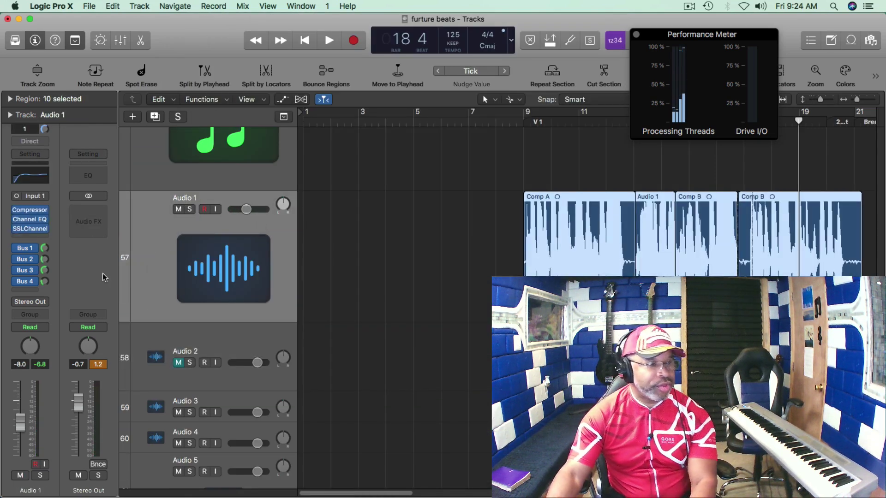
Step: Inspect the SSLChannel plug-in on the Audio 1 vocal track in a repositioned window, and close it
left_click(31, 230)
left_click_drag(77, 37, 370, 38)
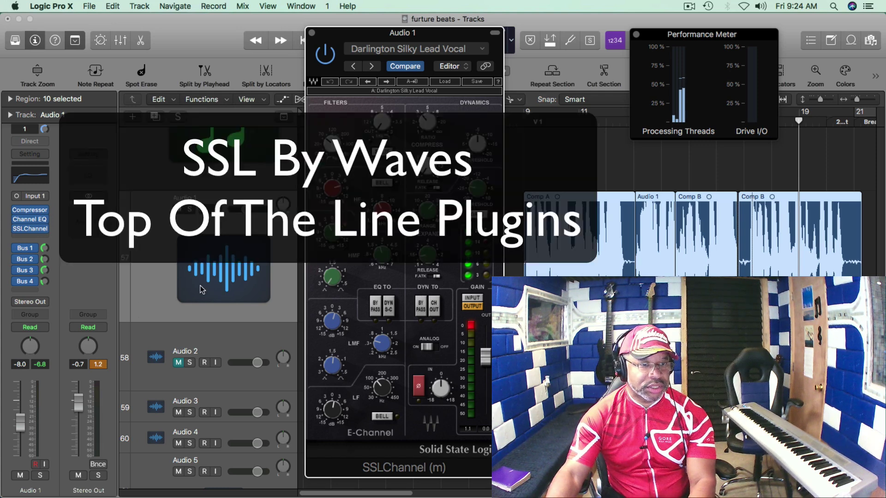
left_click(312, 33)
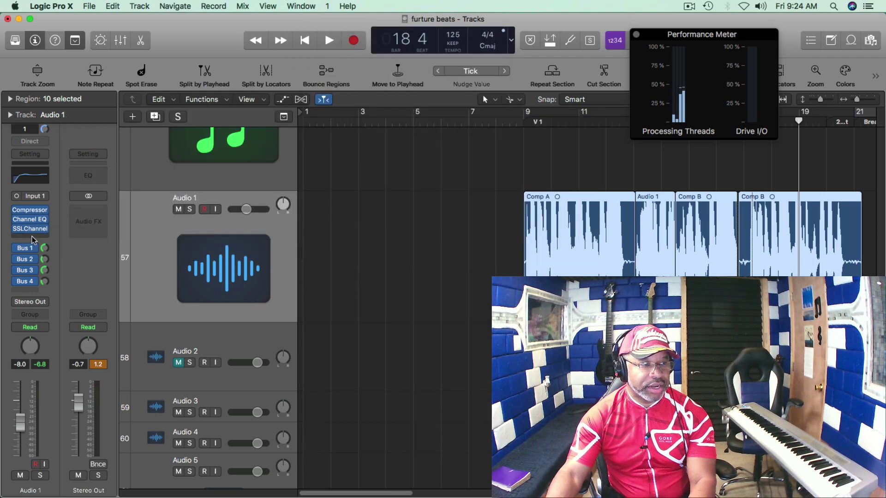
Step: Insert the mono DIAMOND2ZL x64 plug-in in the empty effect slot after SSLChannel on the Audio 1 vocal track
left_click(30, 237)
mouse_move(92, 274)
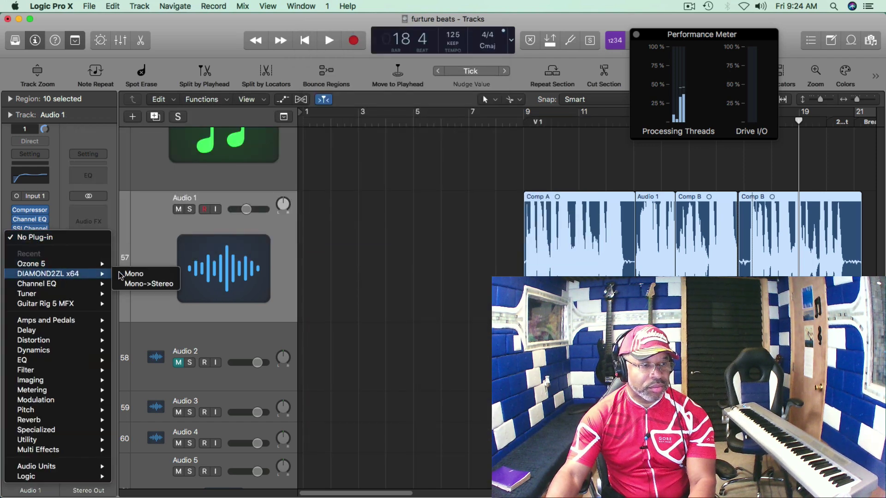
left_click(144, 275)
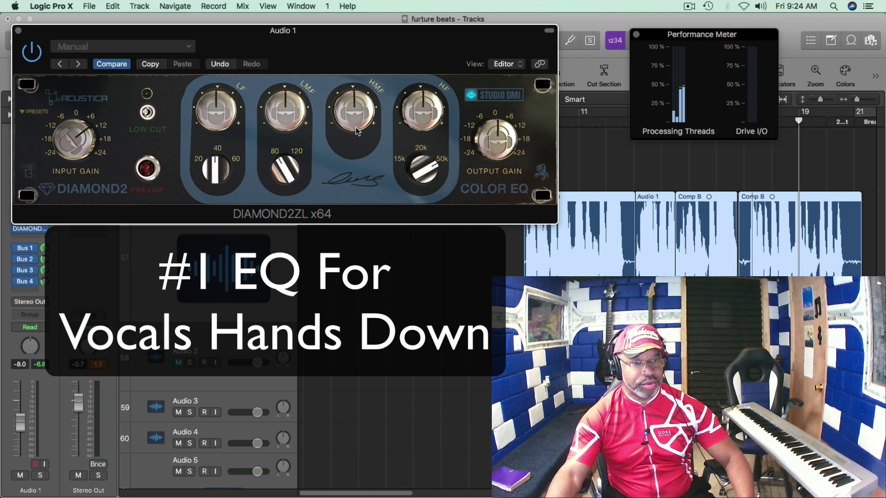
Step: Shape the vocal in DIAMOND2ZL by lowering the output gain, enabling the preamp and low cut, and adjusting the EQ band gains and frequencies
left_click_drag(492, 141, 490, 155)
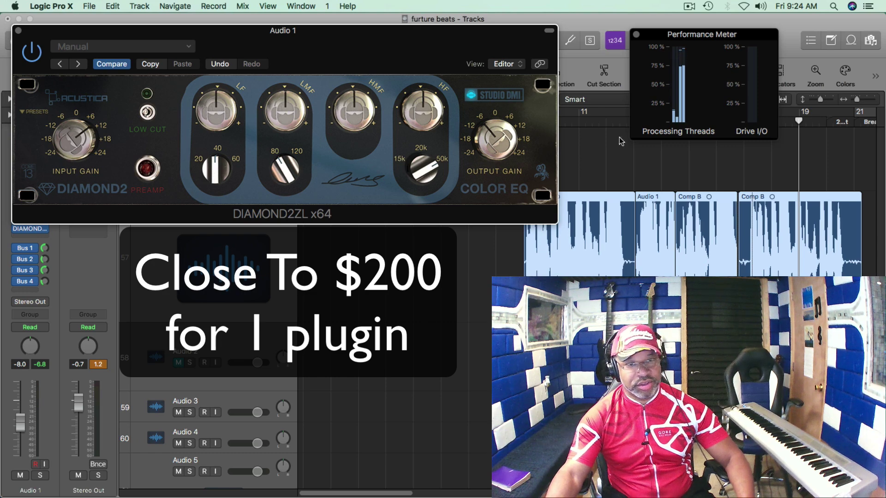
left_click(148, 170)
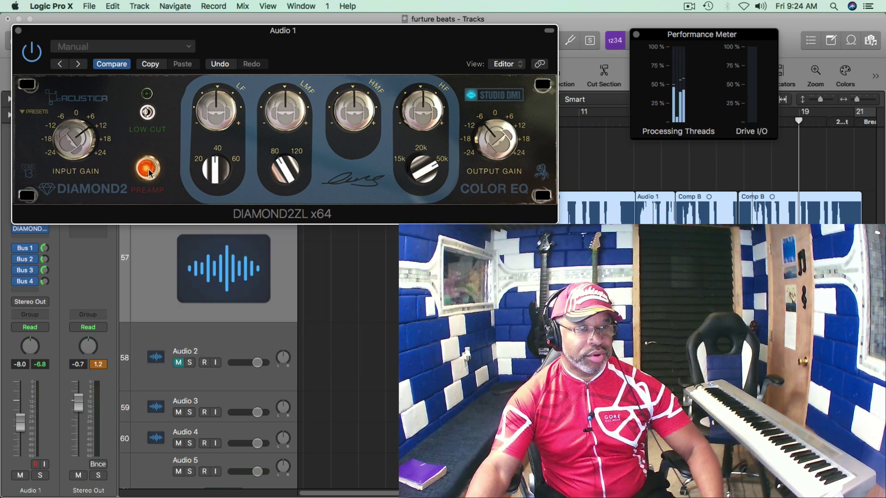
left_click_drag(420, 169, 418, 179)
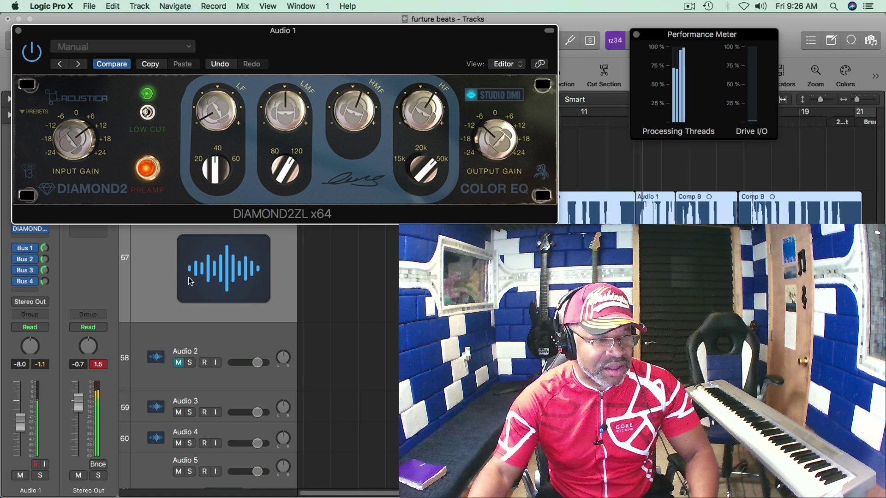
Step: Check the send levels and destination channels of the Audio 1 vocal's bus sends during playback
left_click(44, 281)
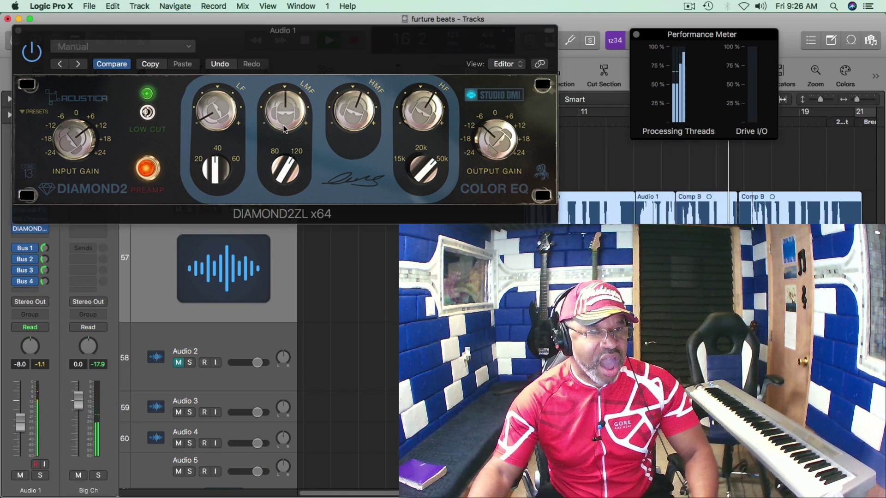
left_click(45, 248)
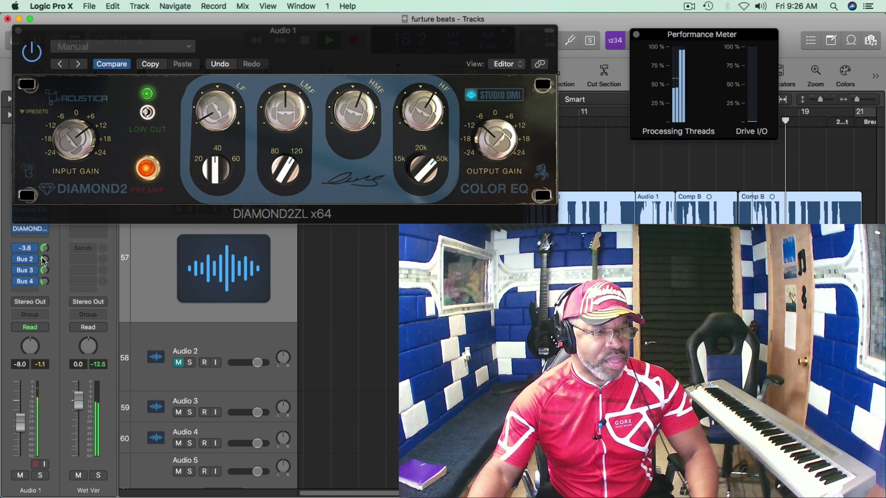
left_click(44, 270)
left_click(44, 281)
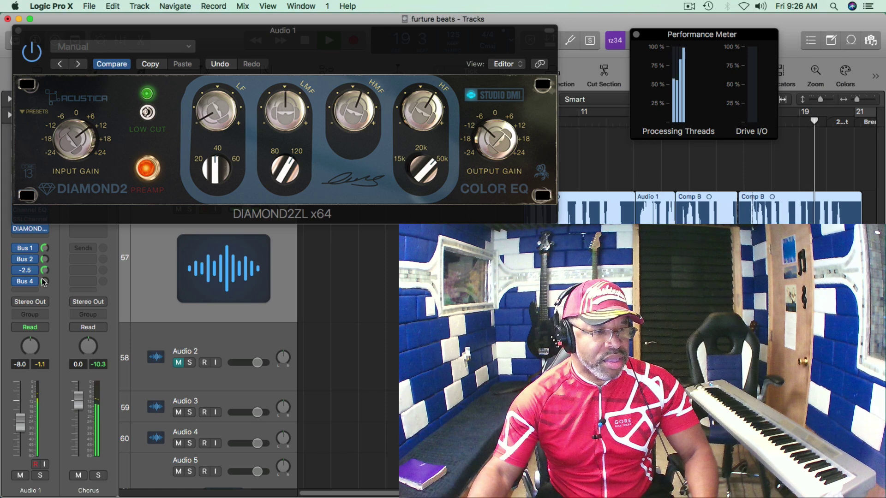